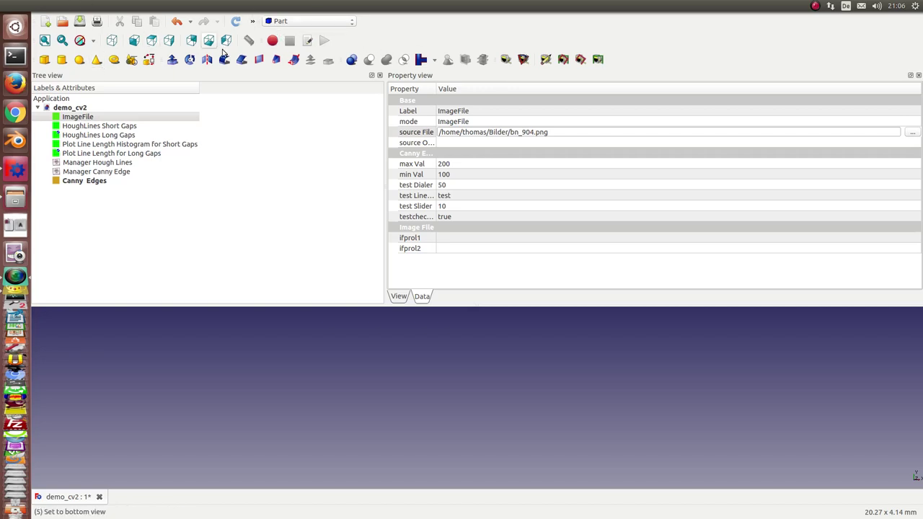
Show the demo_cv2 dependency graph zoomed in and enlarged, then select ImageFile in the tree
left_click(246, 83)
left_click(100, 6)
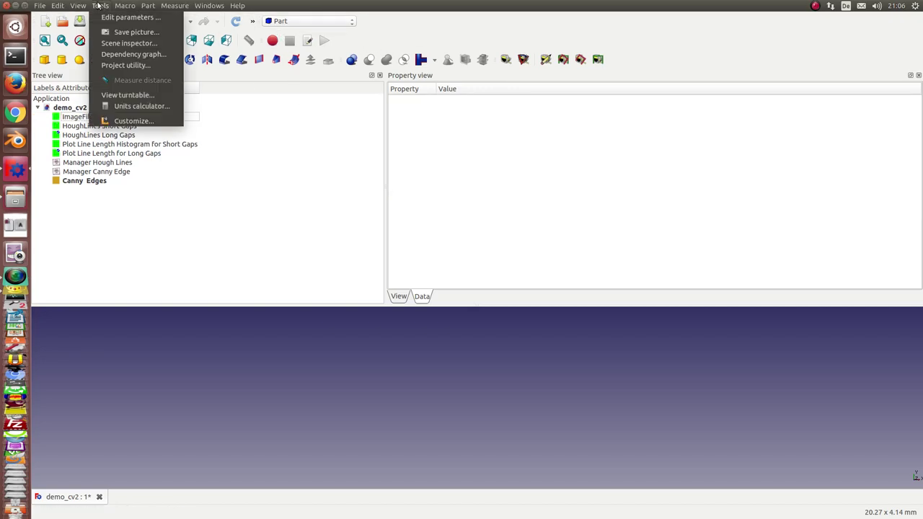
left_click(135, 53)
scroll(396, 339, "up", 1)
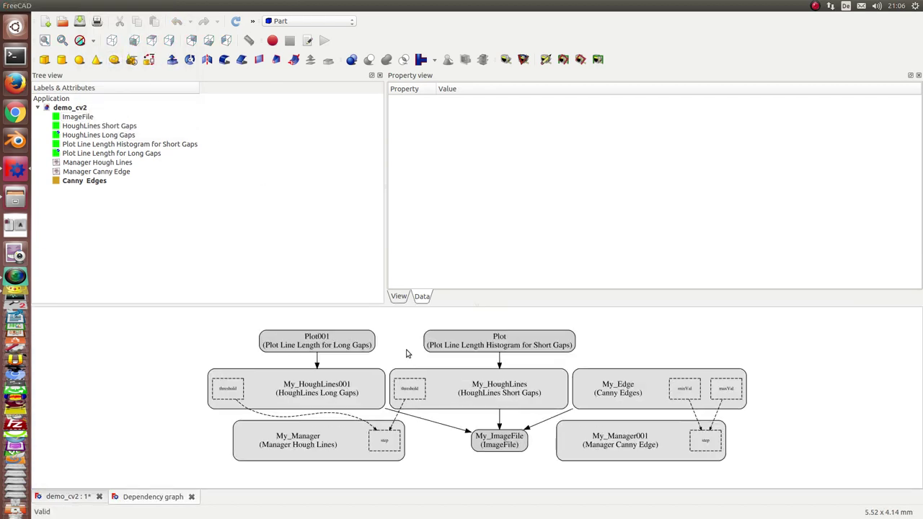
left_click_drag(397, 305, 399, 233)
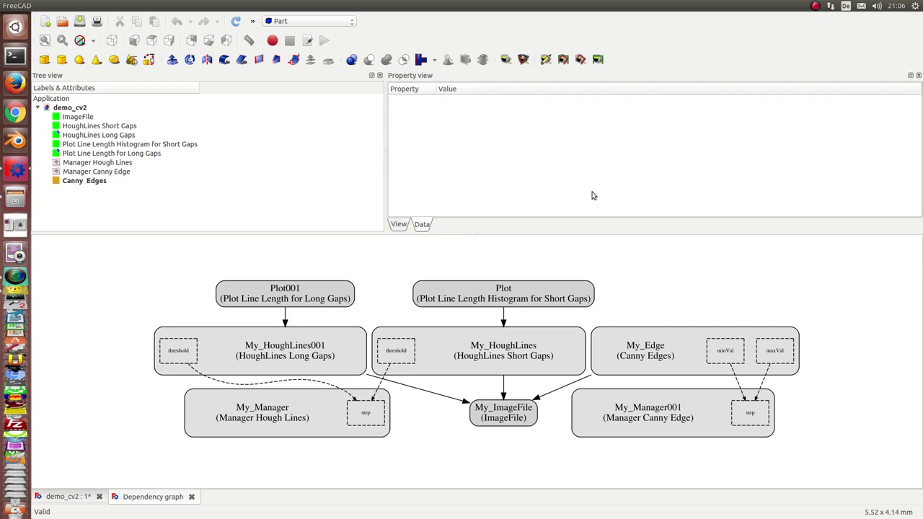
left_click(83, 118)
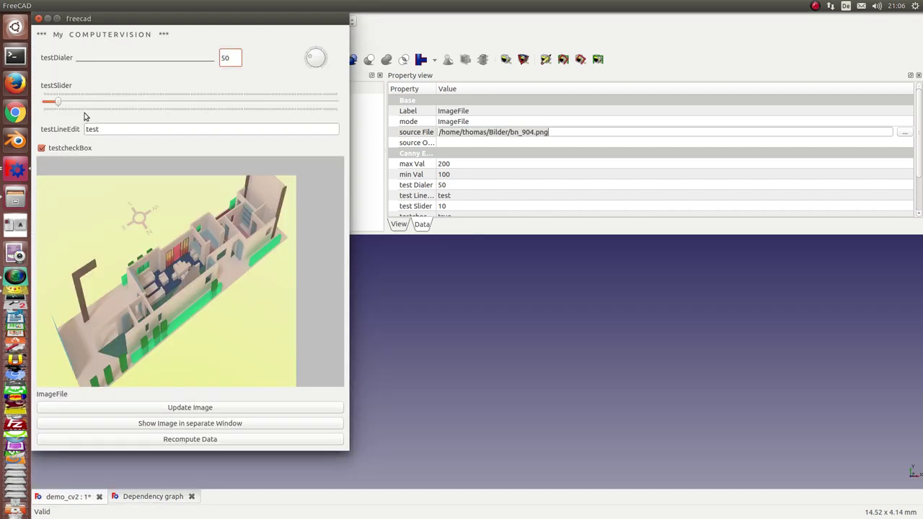
Move the bn_904.png image viewer right and open the Canny Edges viewer below it
left_click_drag(161, 19, 711, 39)
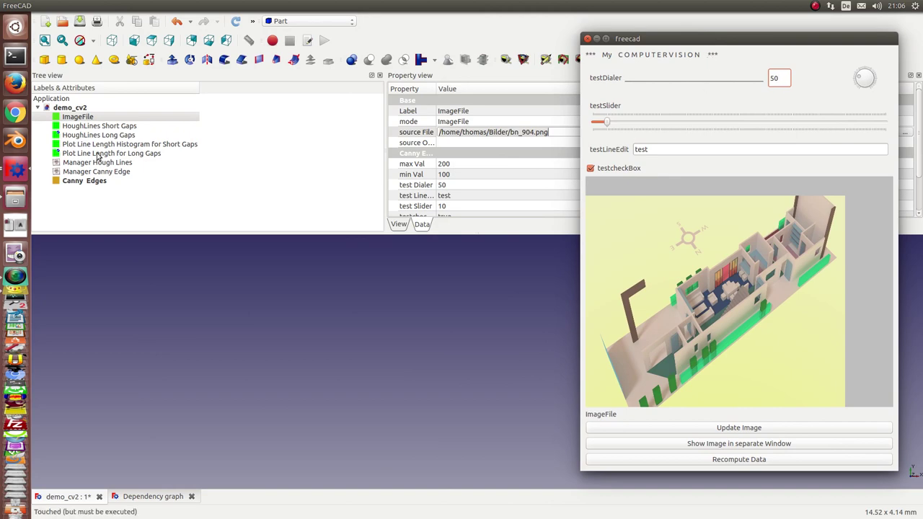
double_click(86, 180)
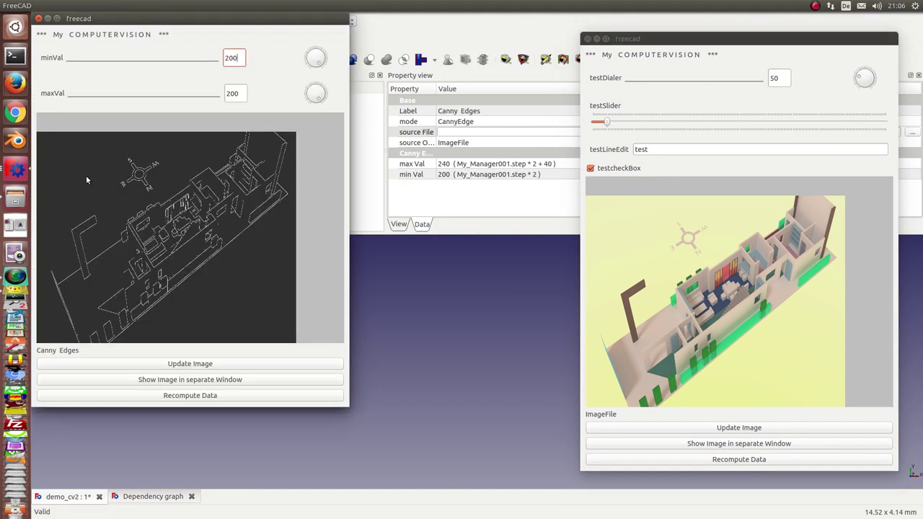
mouse_move(182, 26)
left_mouse_down()
mouse_move(190, 149)
mouse_move(283, 260)
left_mouse_up()
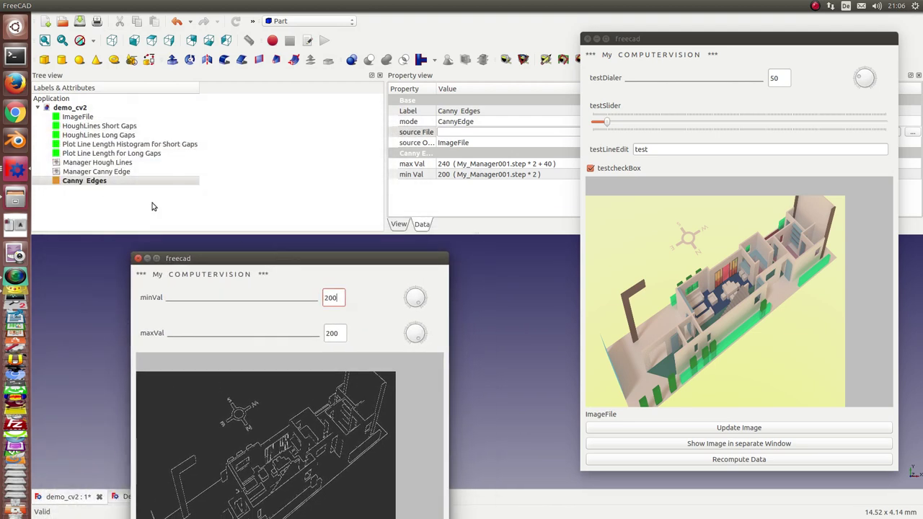
Open the Manager Canny Edge animation controls, centre them, and run the minVal/maxVal sweep to 200
double_click(105, 175)
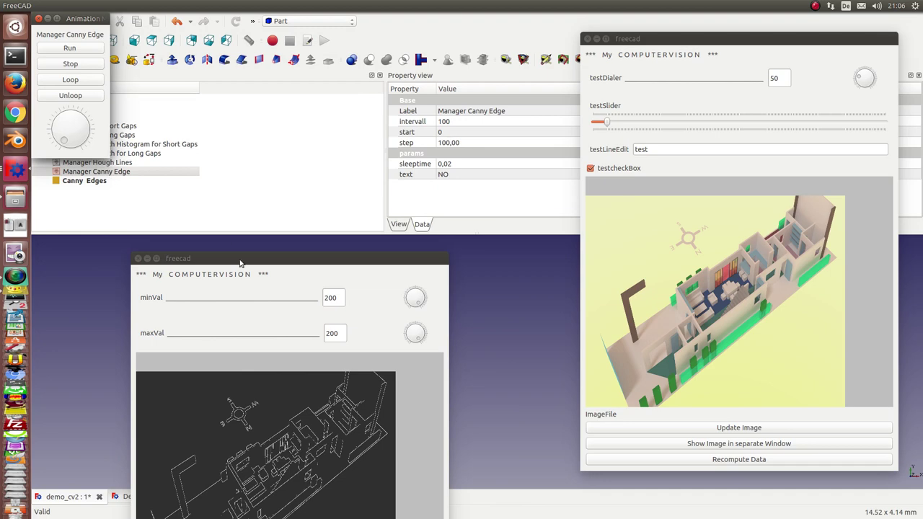
left_click_drag(240, 263, 145, 155)
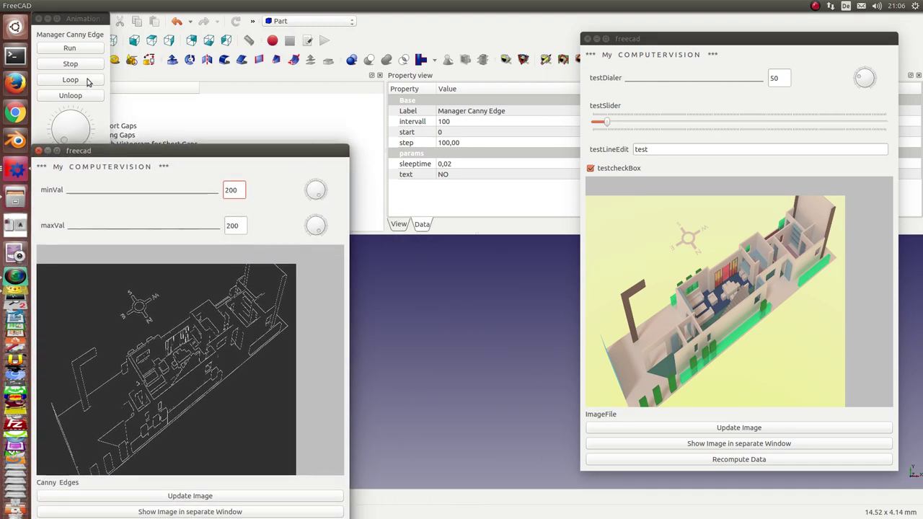
left_click_drag(83, 19, 516, 279)
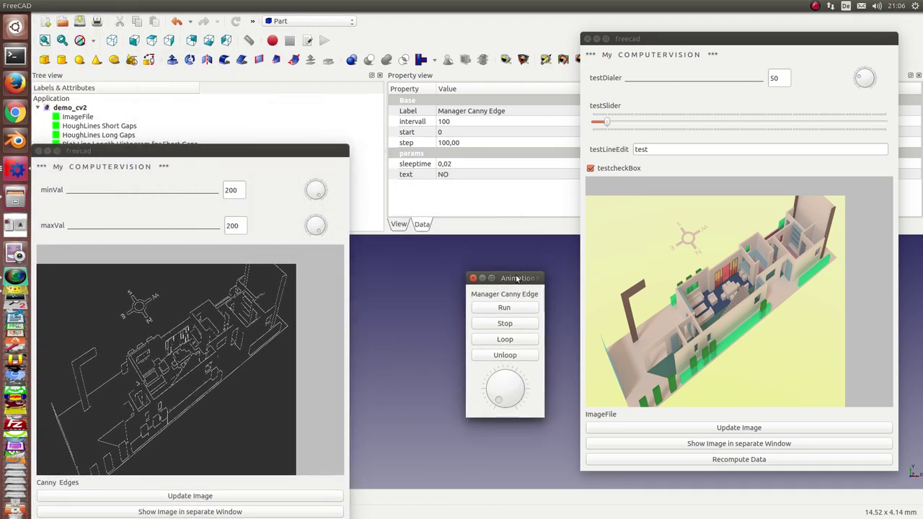
left_click(508, 308)
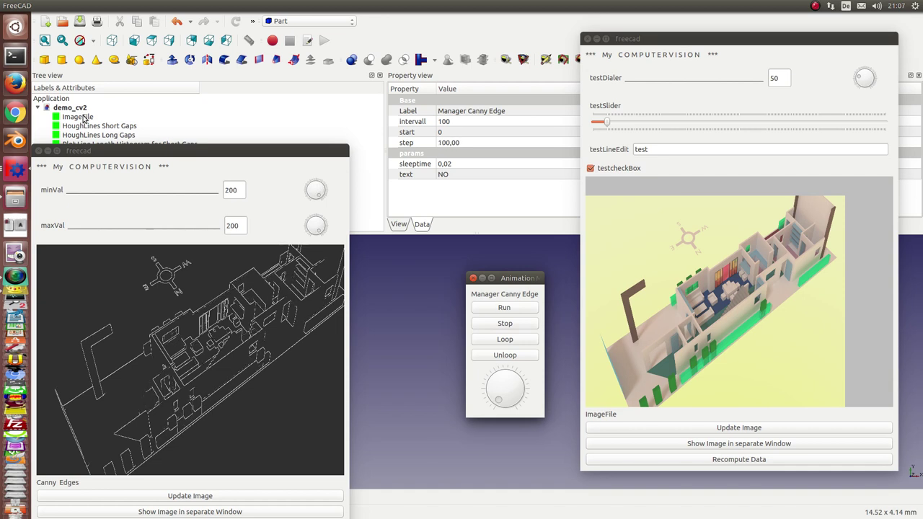
Switch the ImageFile source to bn_903.png, stop the Canny animation, and move the Canny viewer away
left_click(79, 117)
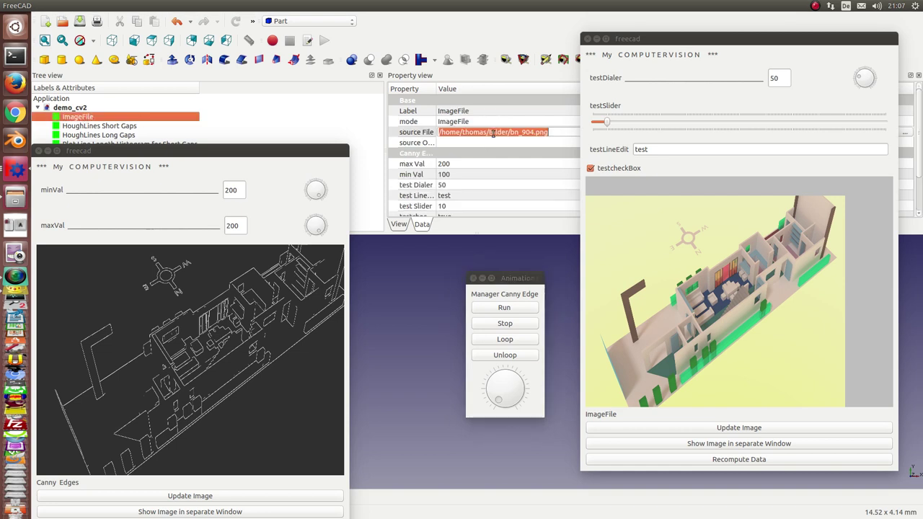
left_click(532, 133)
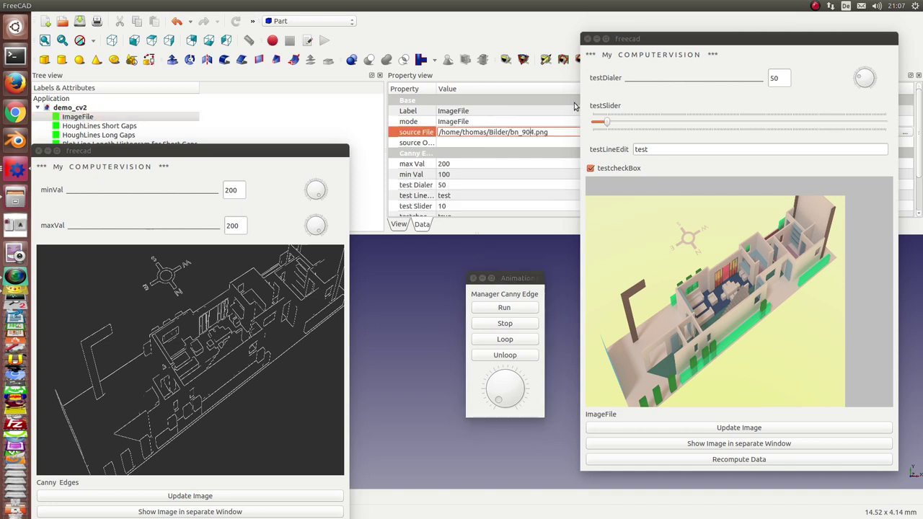
type("3")
left_click(503, 308)
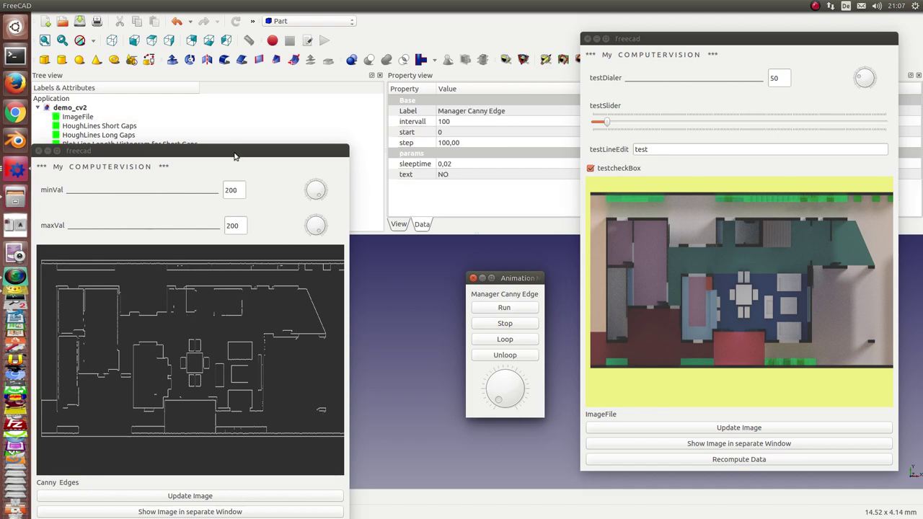
left_click_drag(231, 153, 847, 104)
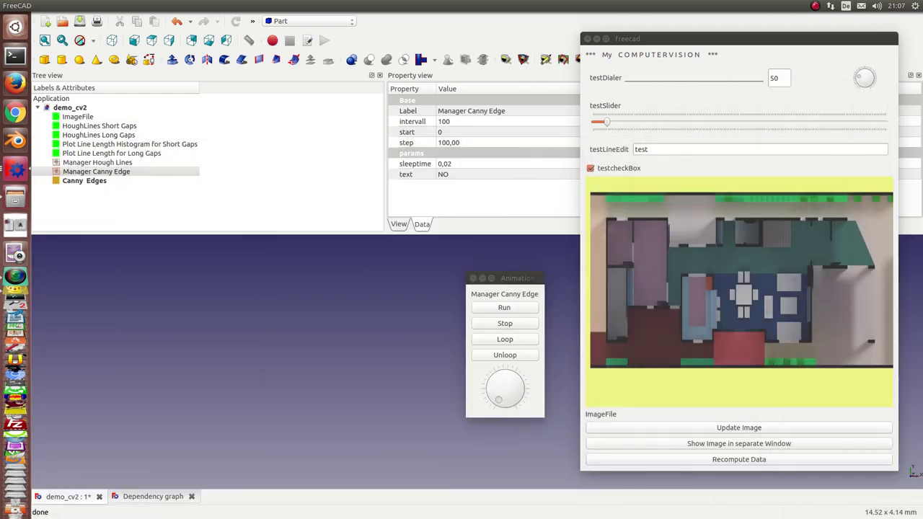
Open the HoughLines Short Gaps viewer and place it on the right, moving the animation controls aside
left_click(116, 127)
double_click(116, 127)
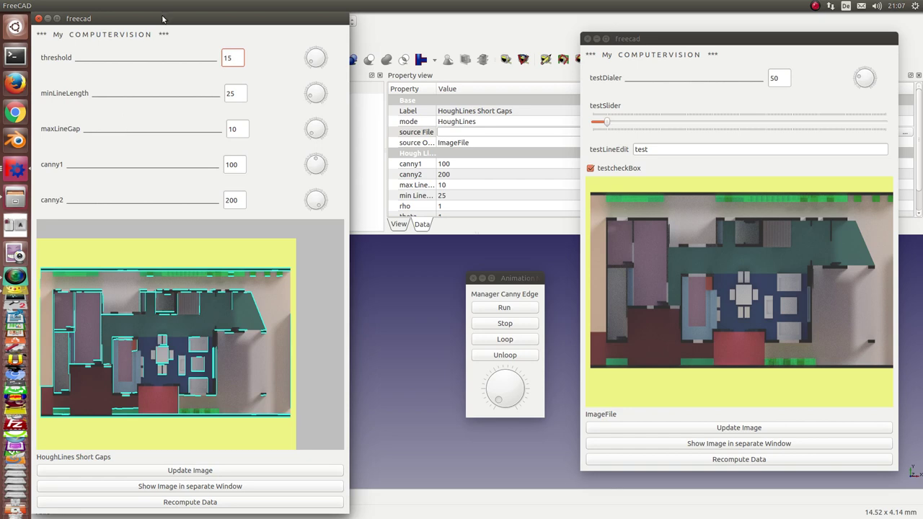
left_click_drag(162, 18, 233, 18)
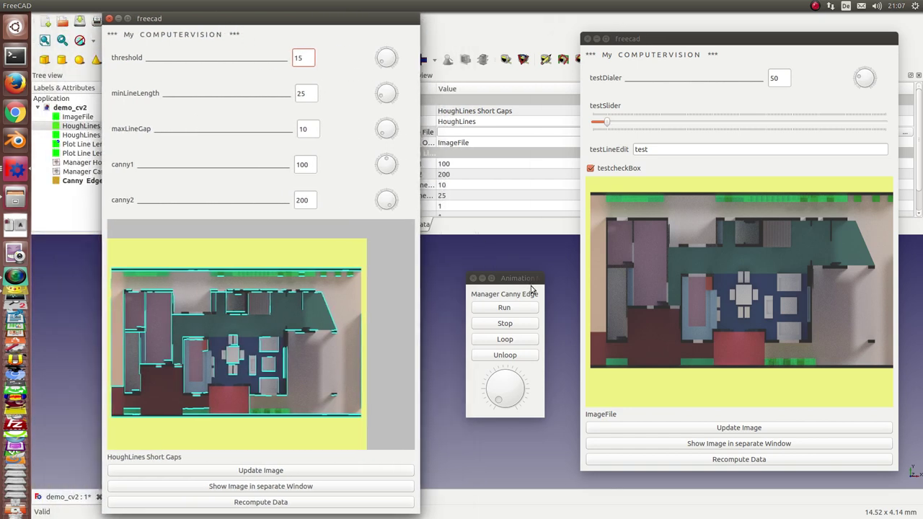
left_click_drag(531, 287, 642, 285)
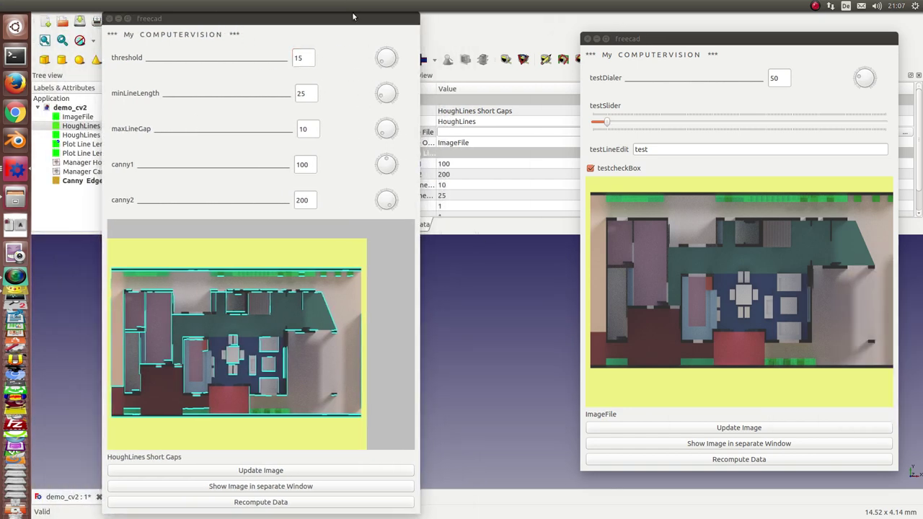
left_click_drag(354, 18, 807, 18)
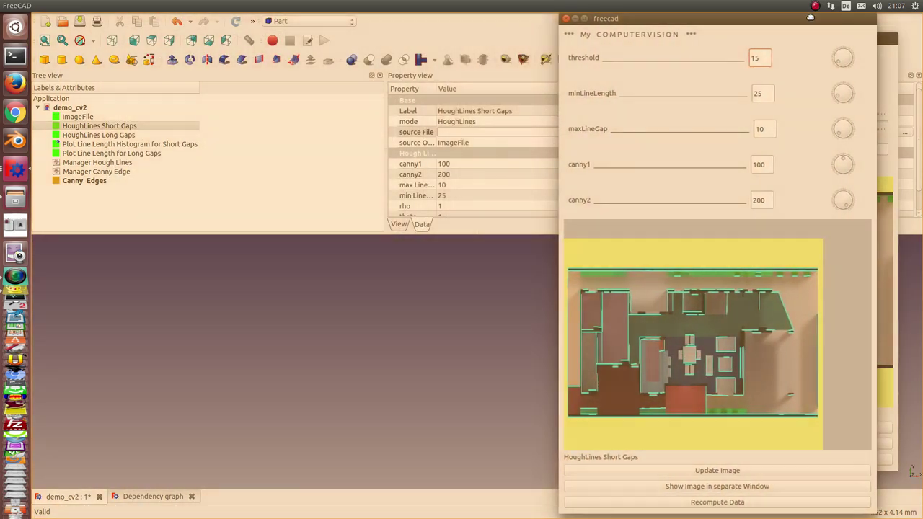
Open the HoughLines Long Gaps viewer and place it beside the Short Gaps viewer
left_click(110, 136)
double_click(111, 137)
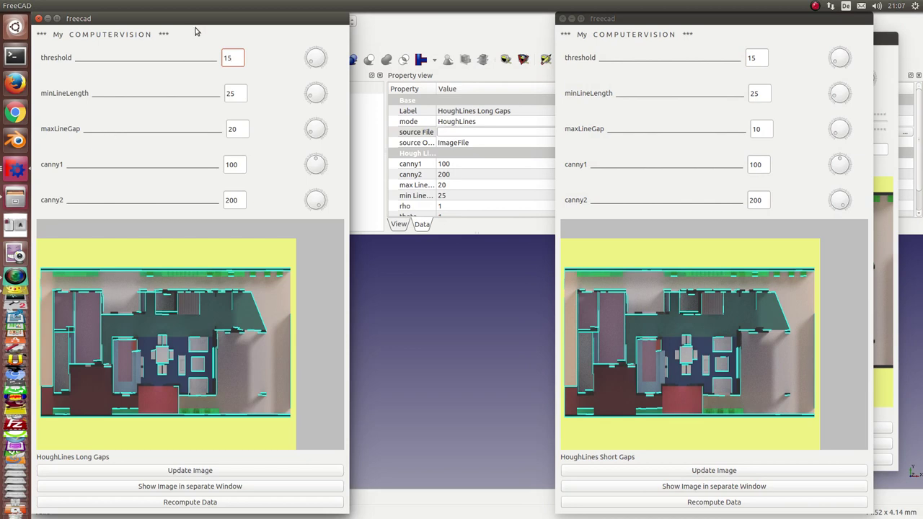
left_click_drag(195, 16, 385, 13)
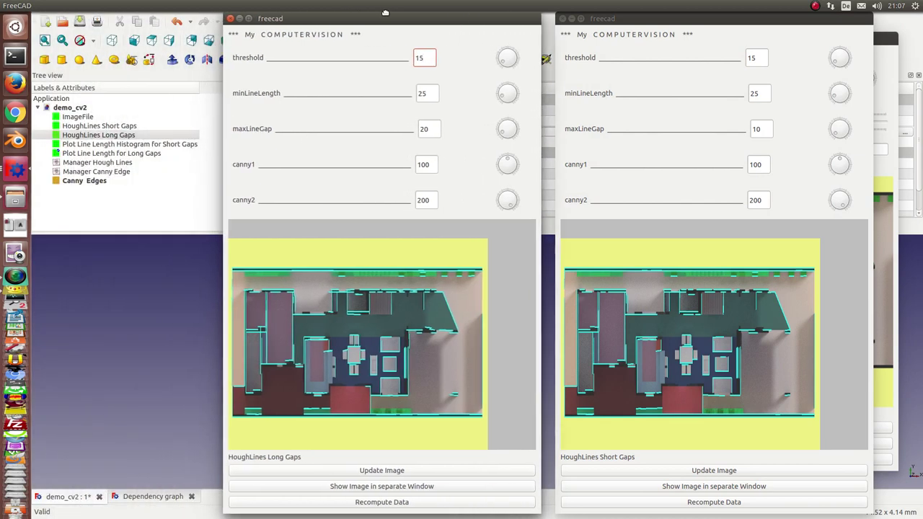
Open the Short Gaps line-length histogram and rearrange it with the Short Gaps and Long Gaps windows
double_click(85, 144)
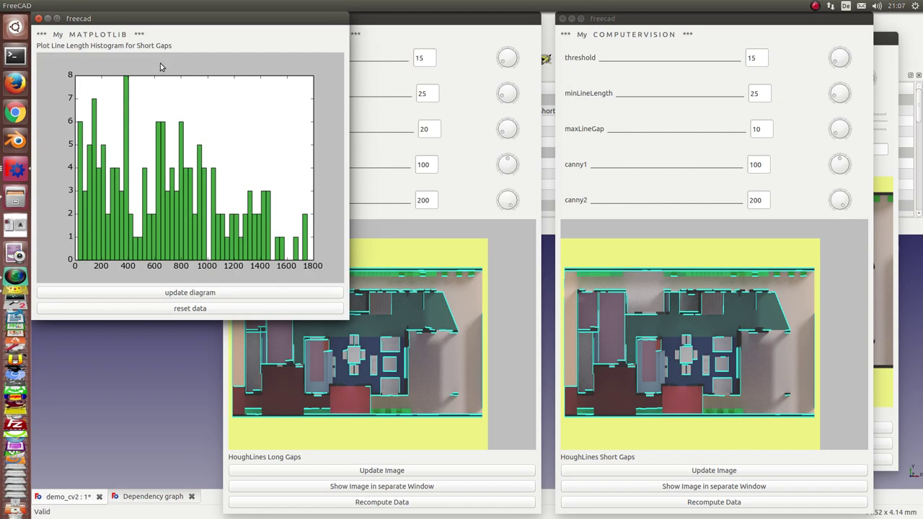
mouse_move(178, 18)
left_mouse_down()
mouse_move(477, 9)
mouse_move(452, 26)
left_mouse_up()
left_click(706, 24)
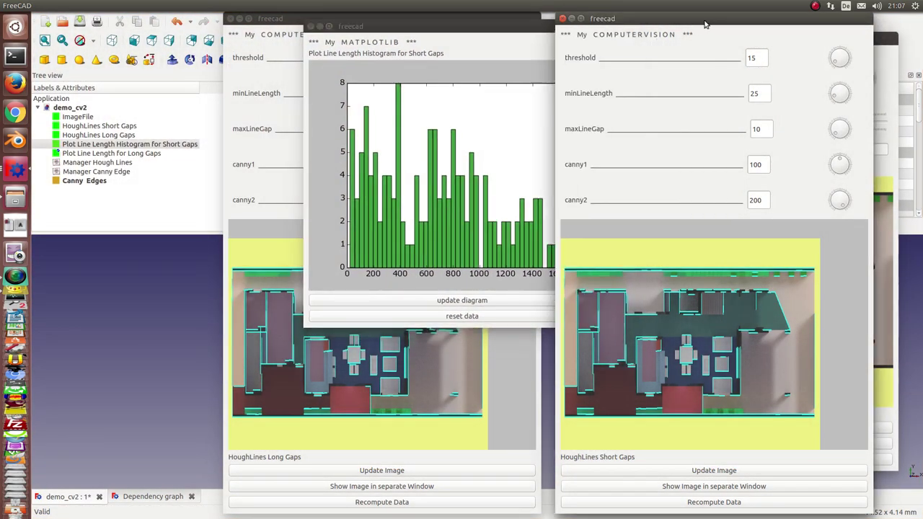
left_click_drag(706, 24, 755, 77)
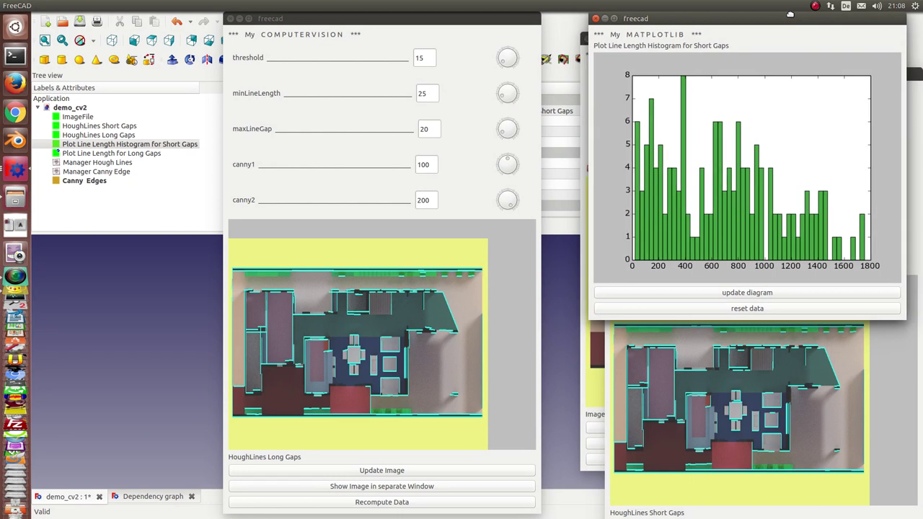
left_click(421, 24)
left_click_drag(422, 25, 450, 74)
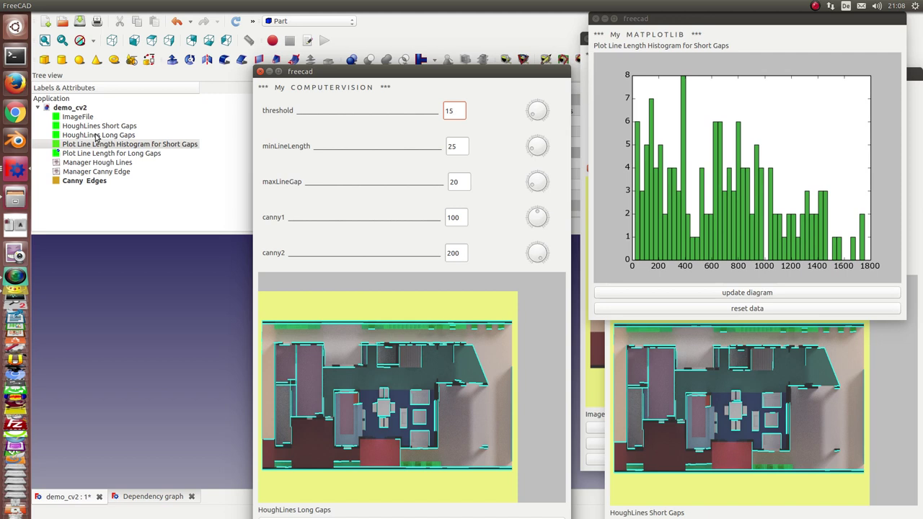
Reopen the Short Gaps histogram, move the test parameter window aside, and restore the plot's size
left_click(96, 136)
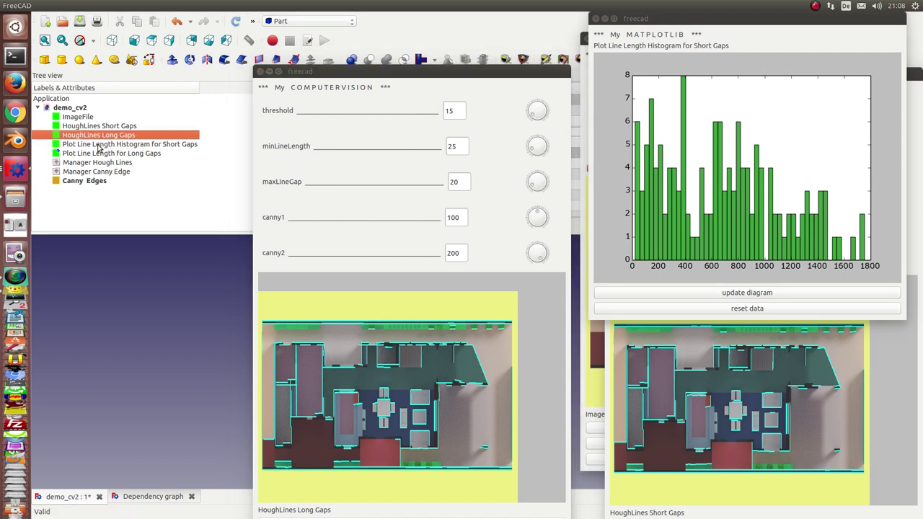
left_click(99, 145)
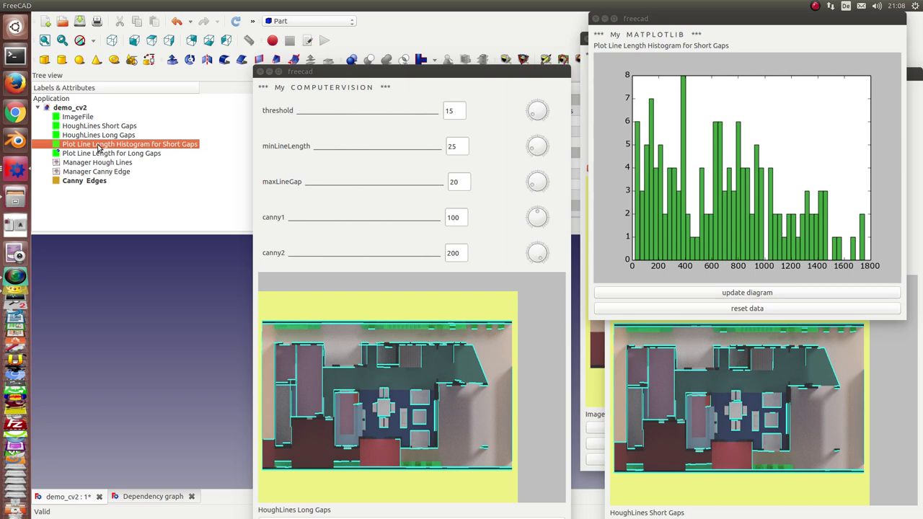
double_click(98, 146)
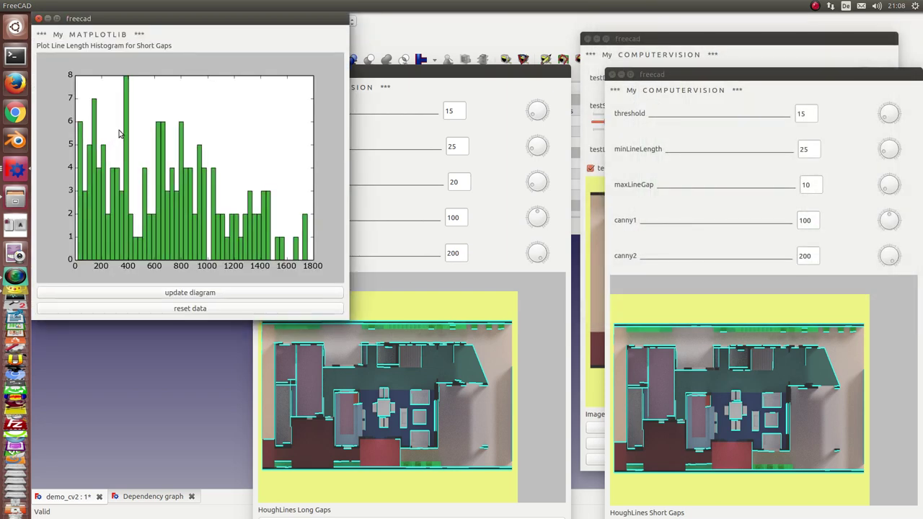
left_click(697, 42)
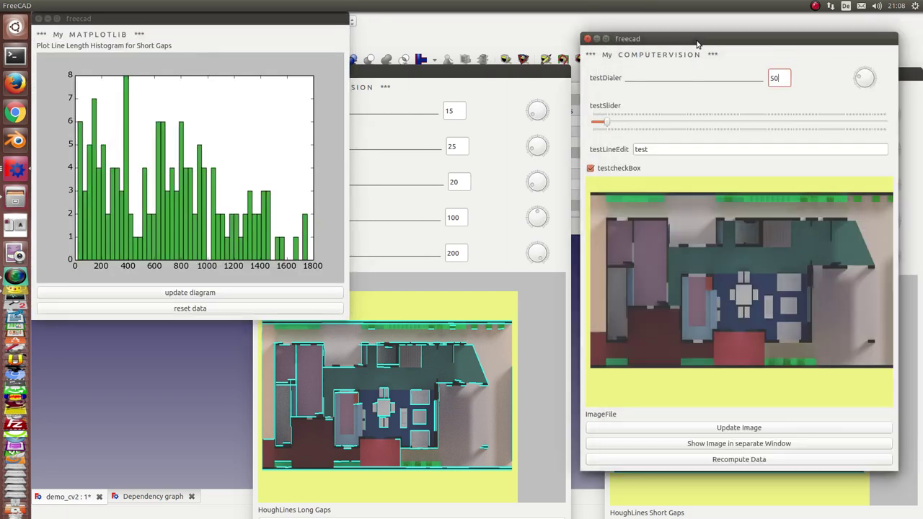
left_click_drag(697, 42, 922, 43)
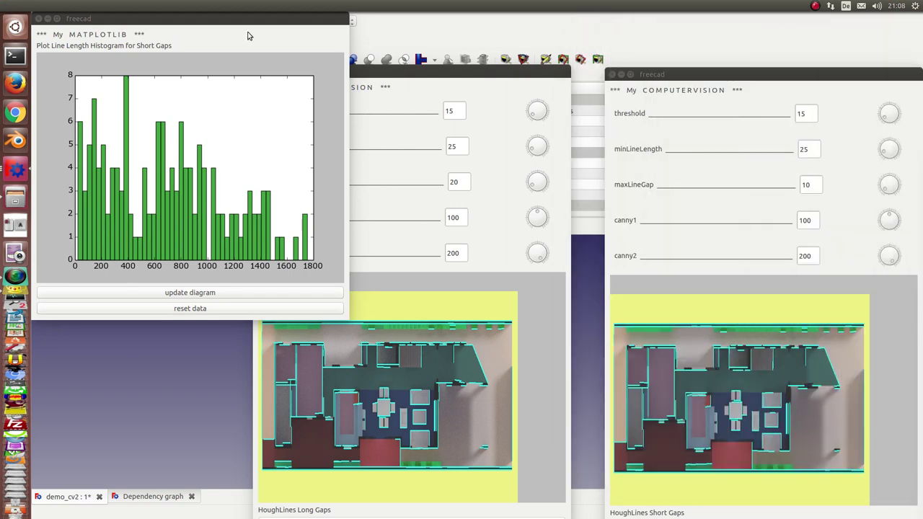
mouse_move(208, 18)
left_mouse_down()
mouse_move(228, 5)
mouse_move(768, 6)
left_mouse_up()
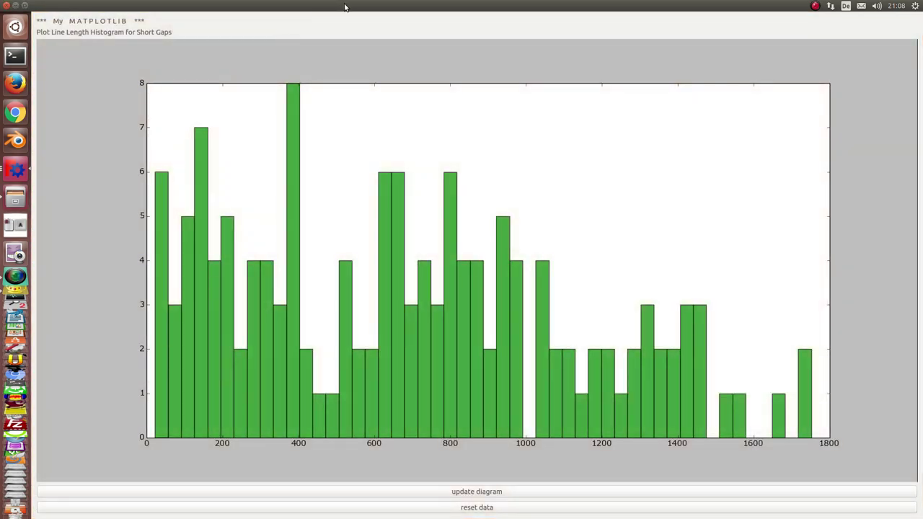
left_click_drag(344, 4, 406, 34)
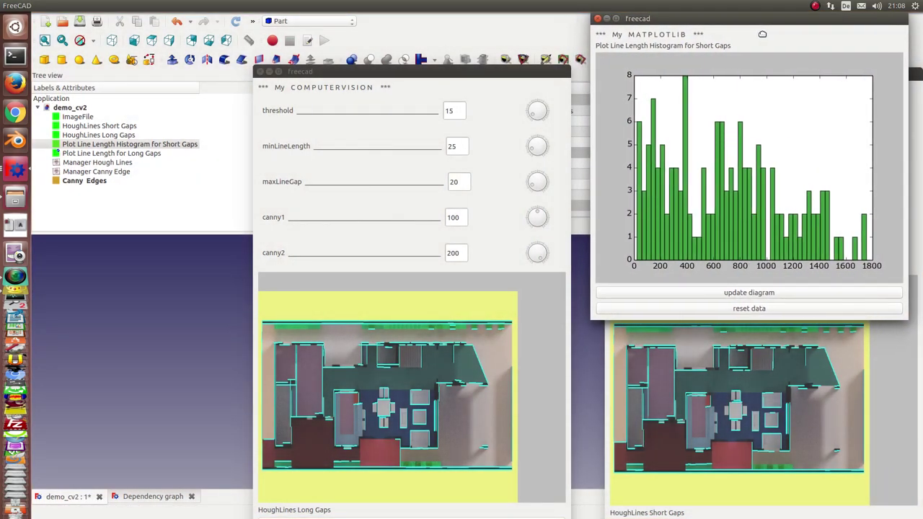
Open the 'Plot Line Length for Long Gaps' histogram and position it right of the Short Gaps plot
double_click(108, 155)
left_click_drag(185, 19, 199, 19)
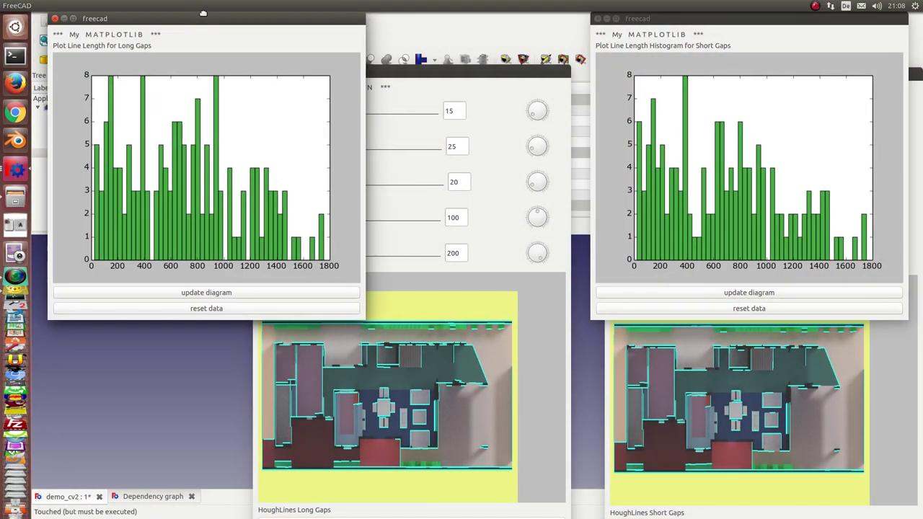
left_click_drag(487, 70, 506, 75)
left_click_drag(223, 13, 429, 19)
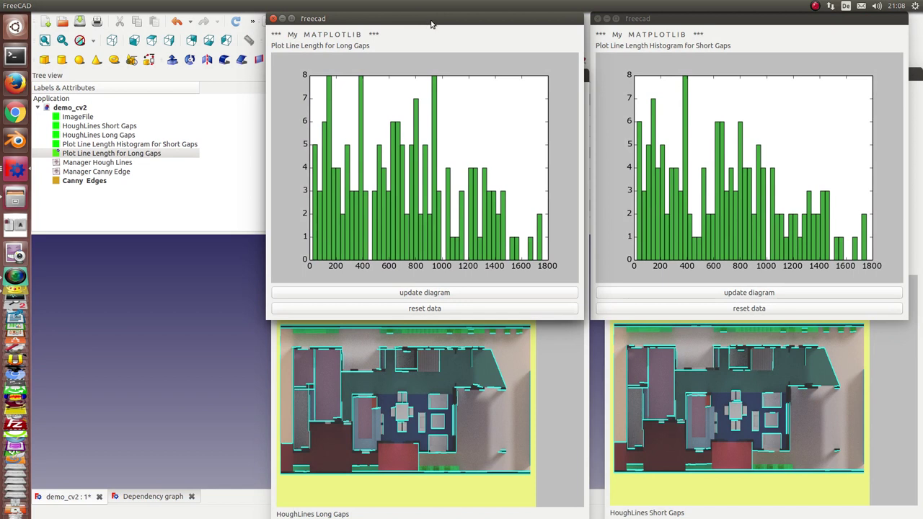
Run the Manager Hough Lines animation toward threshold 17, moving the controls and Long Gaps histogram aside
double_click(91, 165)
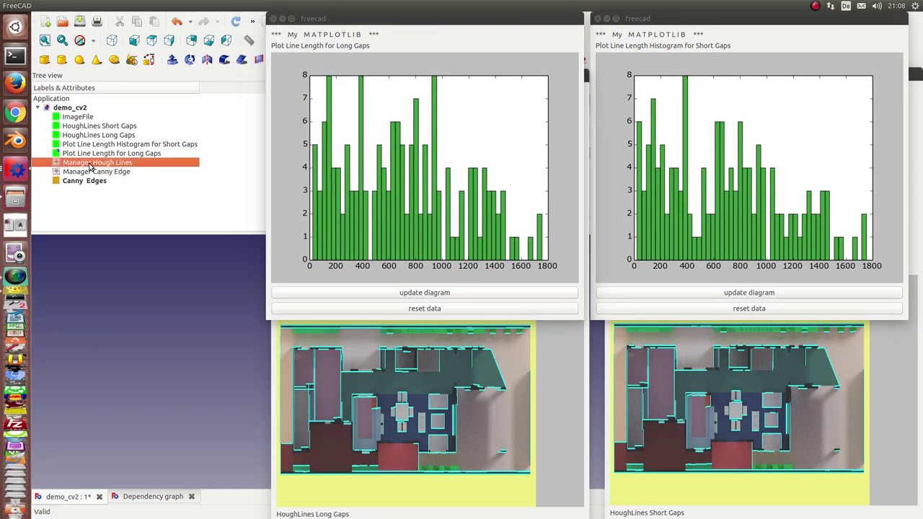
left_click_drag(85, 20, 140, 162)
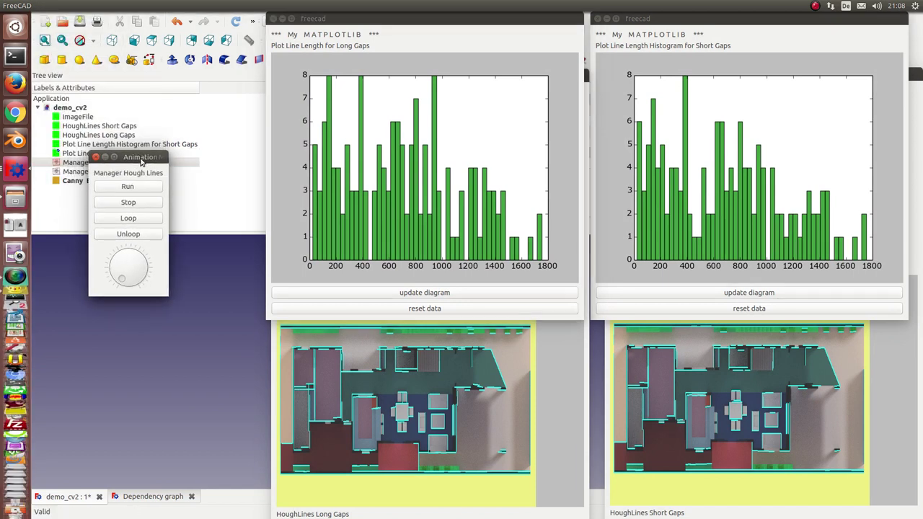
left_click(126, 188)
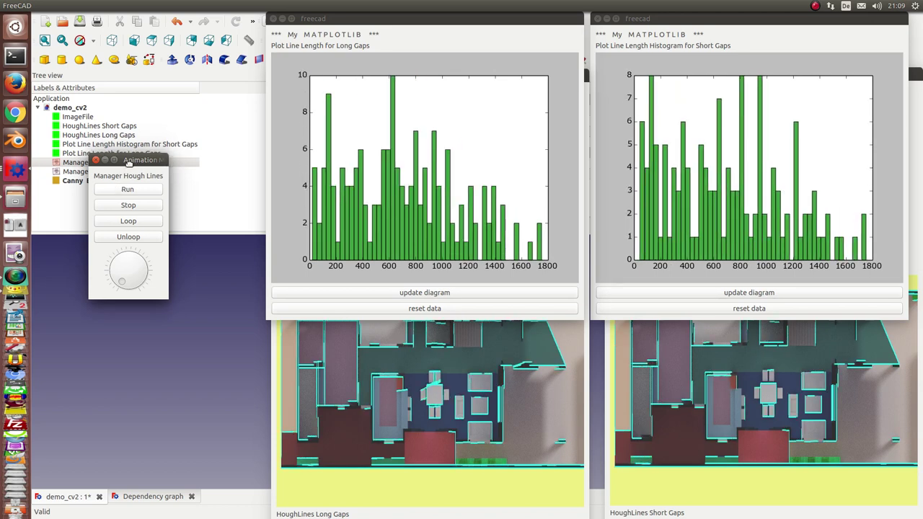
mouse_move(133, 157)
left_mouse_down()
mouse_move(205, 347)
mouse_move(586, 392)
left_mouse_up()
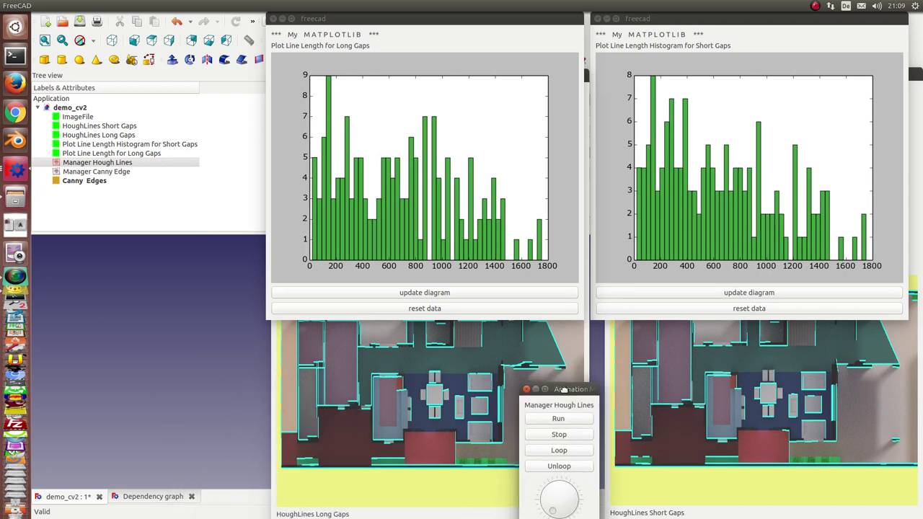
mouse_move(425, 18)
left_mouse_down()
mouse_move(187, 19)
mouse_move(202, 133)
left_mouse_up()
Raise the Hough threshold to 37 with the mouse wheel, then move the Long Gaps windows aside
scroll(472, 120, "up", 2)
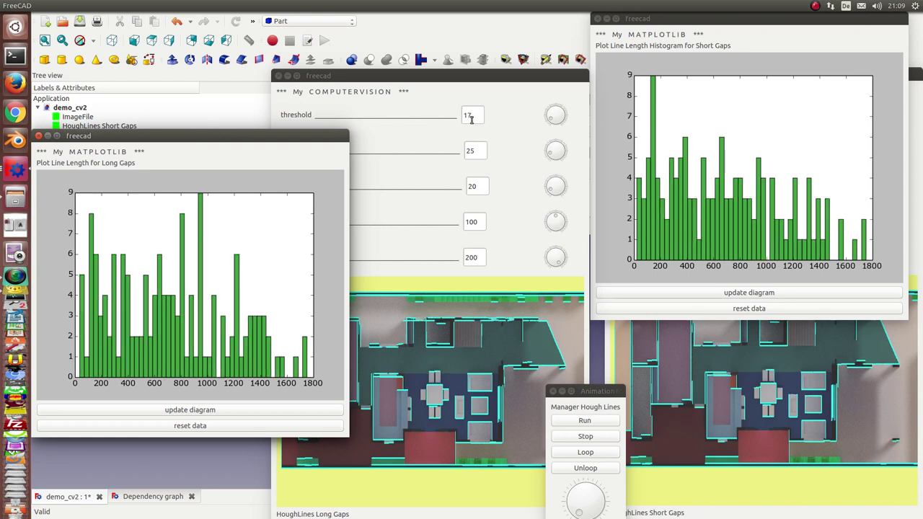
scroll(472, 120, "up", 1)
scroll(475, 116, "up", 1)
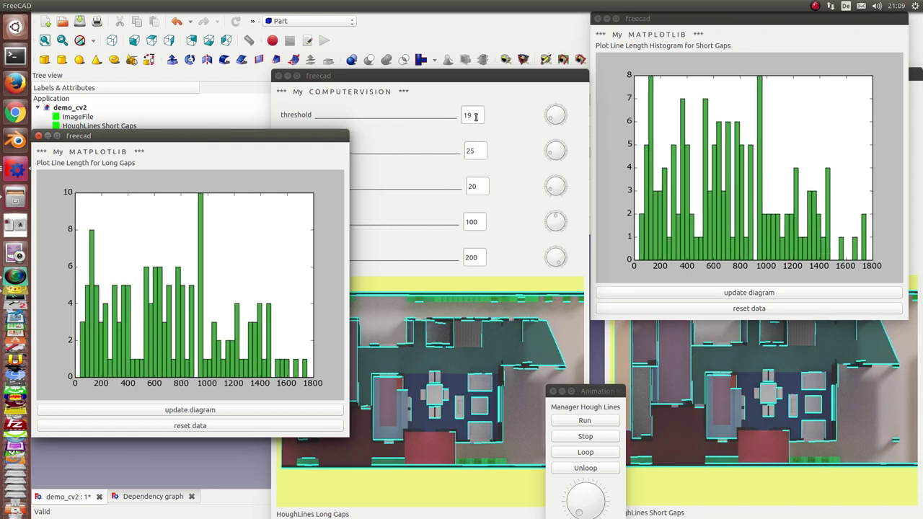
scroll(475, 116, "up", 1)
scroll(475, 116, "up", 1)
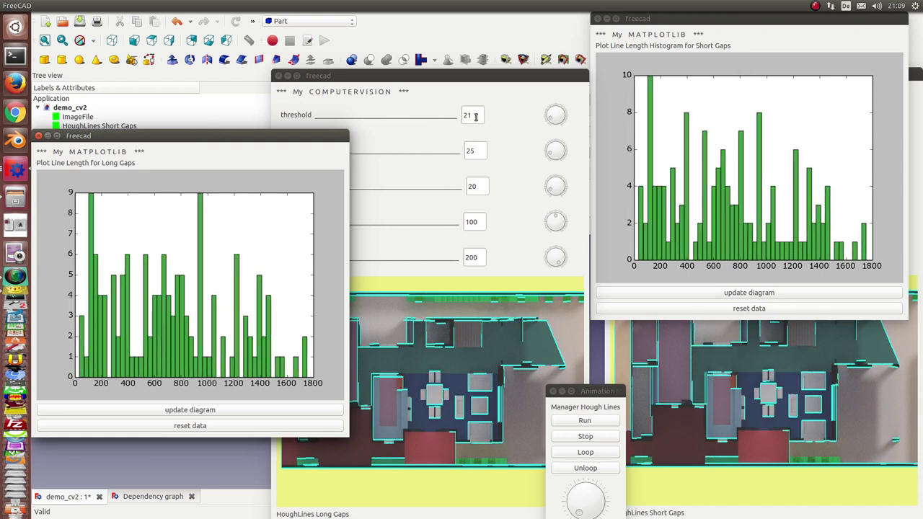
scroll(475, 116, "up", 1)
scroll(475, 116, "up", 1)
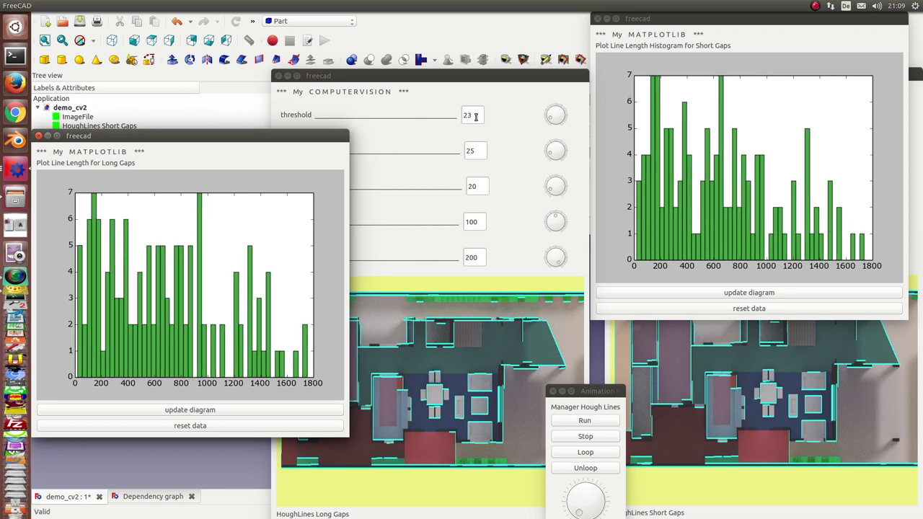
scroll(476, 117, "up", 1)
scroll(475, 116, "up", 1)
scroll(475, 116, "up", 1)
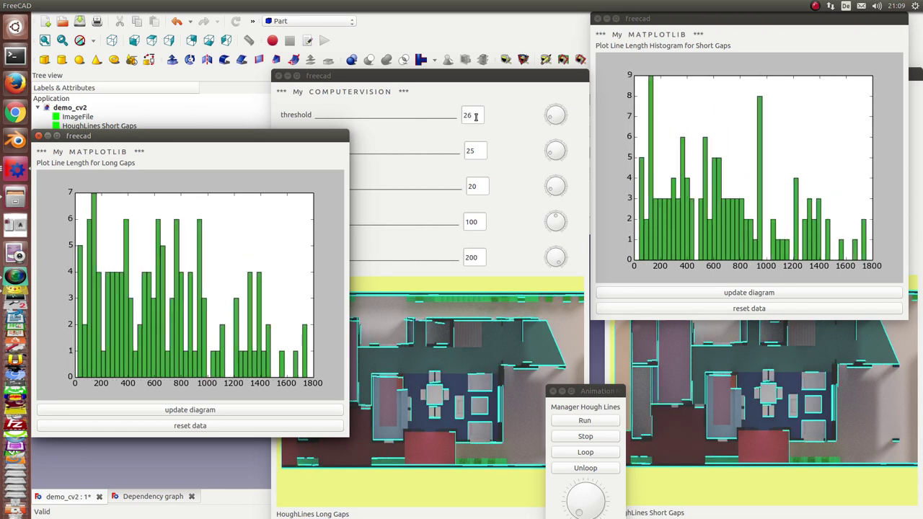
scroll(475, 116, "up", 1)
scroll(475, 116, "up", 1)
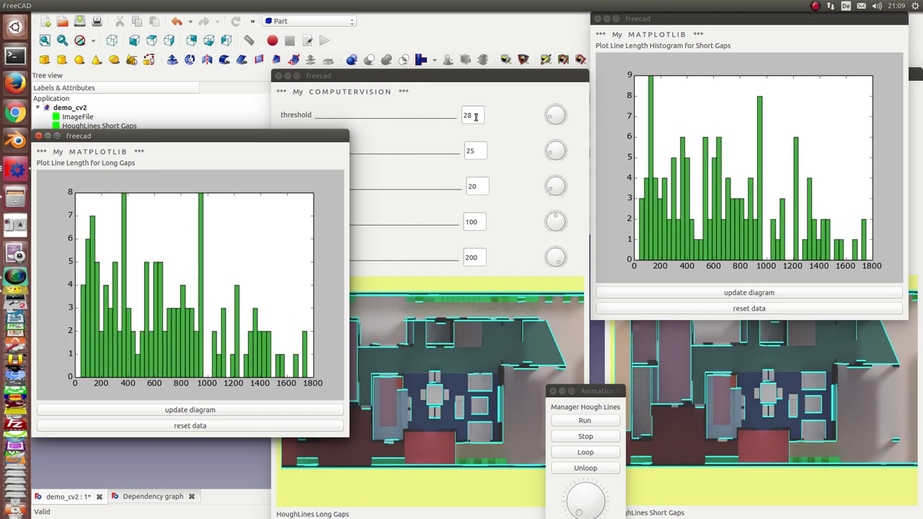
scroll(475, 116, "up", 1)
scroll(475, 116, "up", 1)
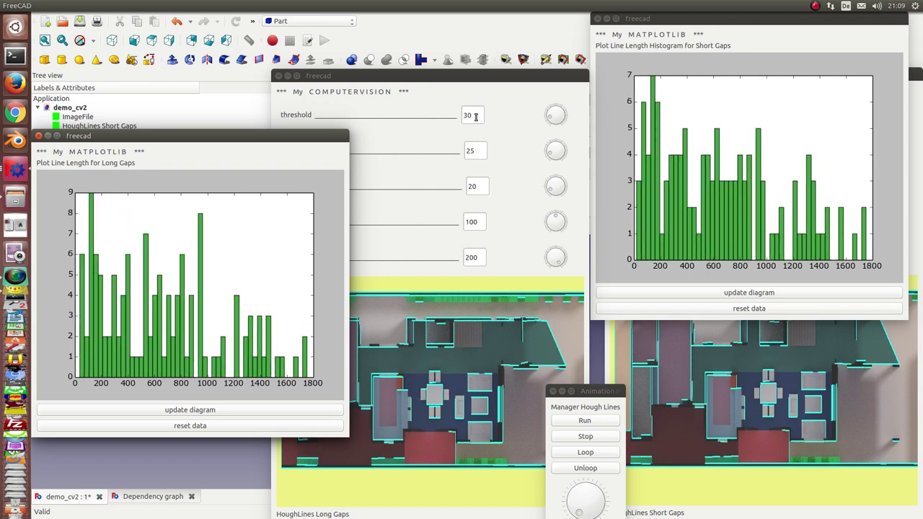
scroll(476, 117, "up", 1)
scroll(475, 116, "up", 1)
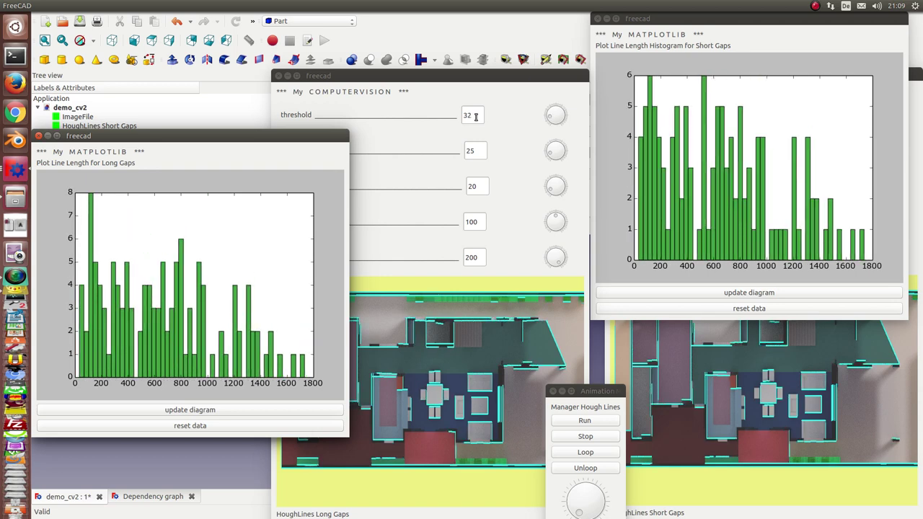
scroll(475, 116, "up", 1)
scroll(475, 116, "up", 1)
scroll(475, 116, "up", 1)
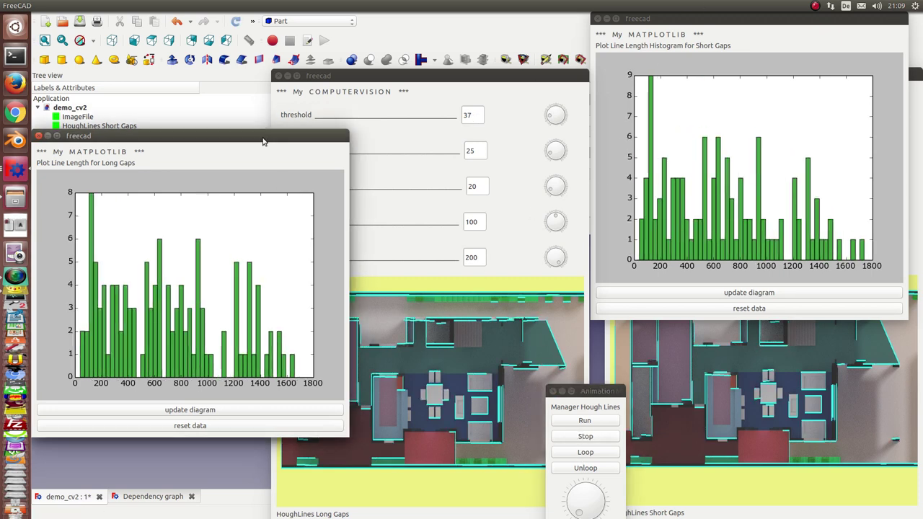
left_click_drag(263, 141, 293, 302)
left_click_drag(369, 78, 162, 377)
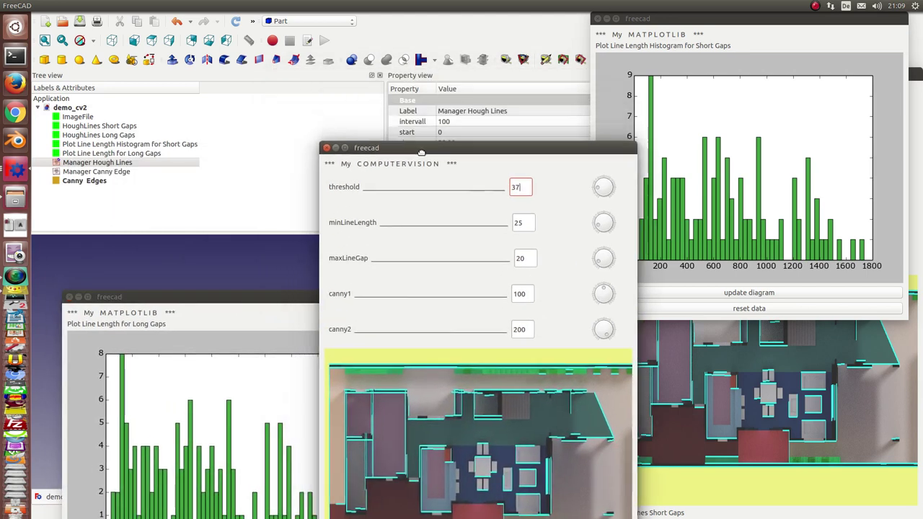
Change the ImageFile source from bn_903.png to bn_901.png and move the computer-vision panel to the top
left_click(85, 117)
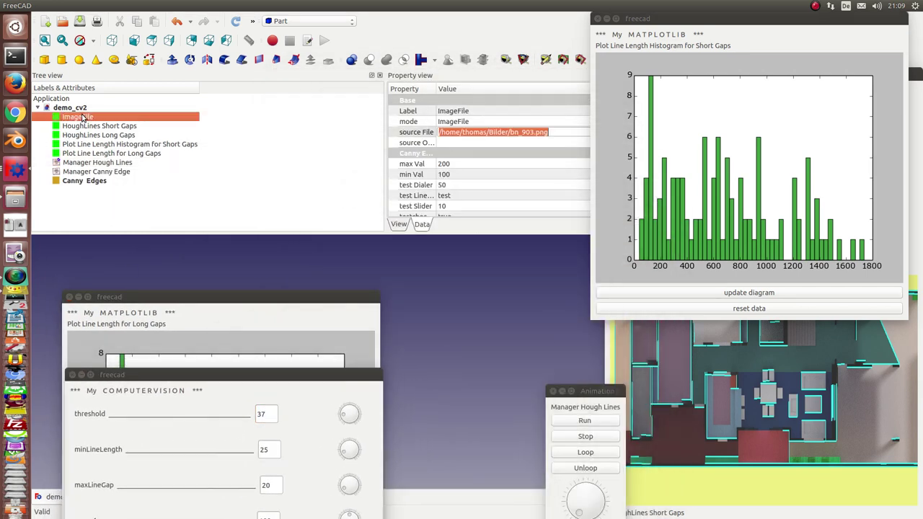
left_click(525, 131)
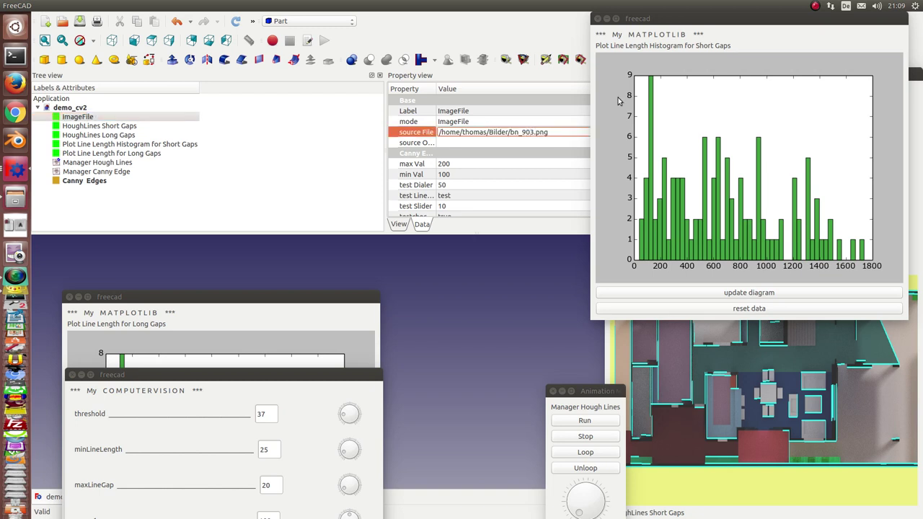
key("Delete")
type("1")
key("Return")
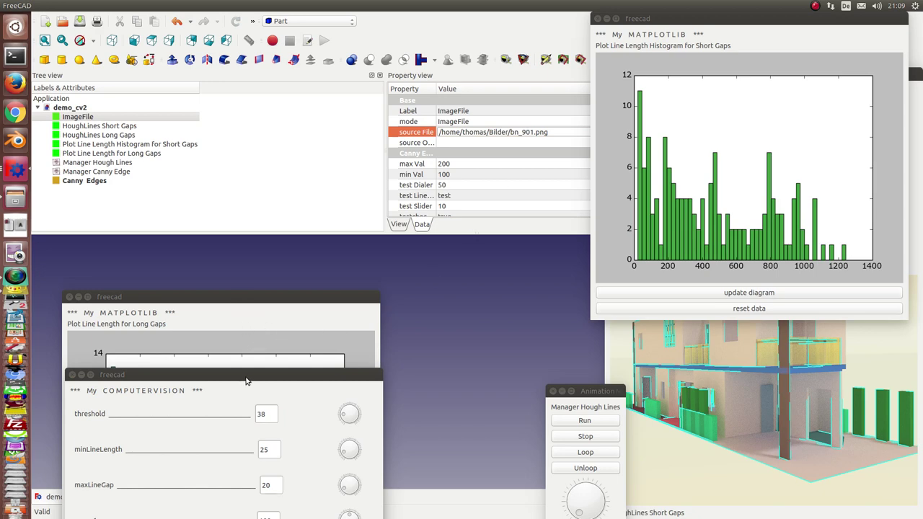
left_click_drag(245, 381, 419, 34)
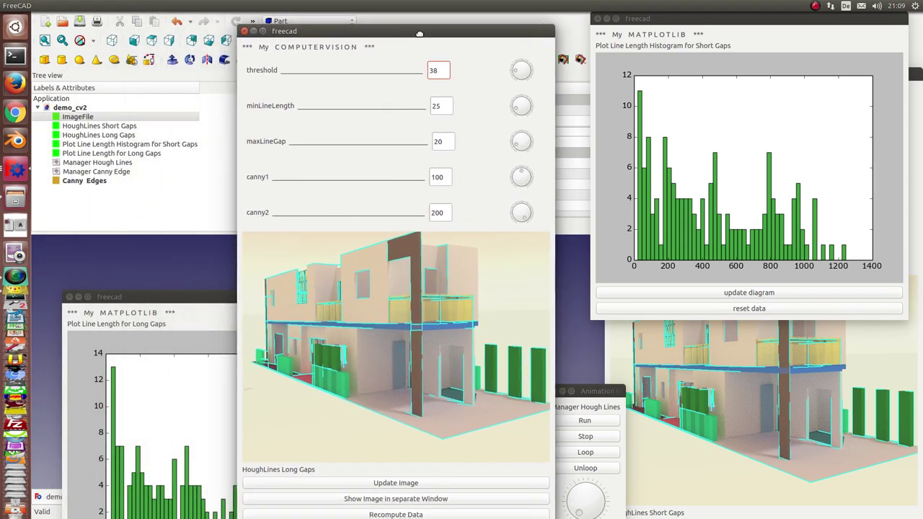
Tile the Long Gaps and Short Gaps histograms, viewers and Hough Lines manager, then run the threshold animation
mouse_move(165, 295)
left_mouse_down()
mouse_move(65, 263)
mouse_move(57, 42)
mouse_move(91, 31)
left_mouse_up()
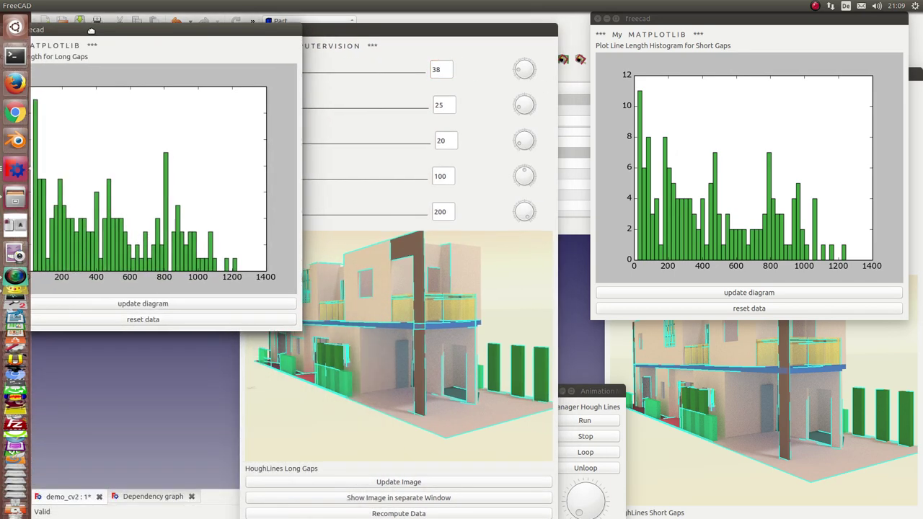
left_click_drag(347, 32, 362, 26)
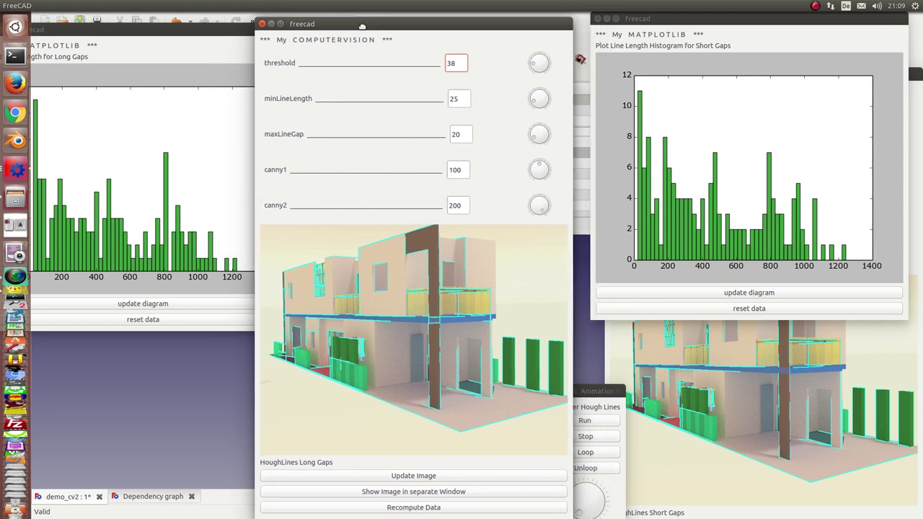
mouse_move(603, 391)
left_mouse_down()
mouse_move(473, 401)
mouse_move(206, 388)
left_mouse_up()
left_click_drag(754, 18, 812, 16)
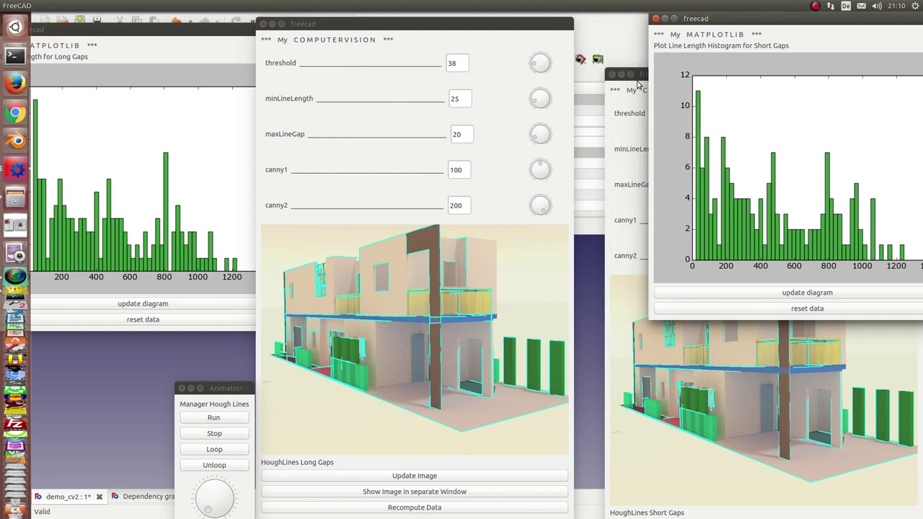
left_click_drag(637, 84, 613, 110)
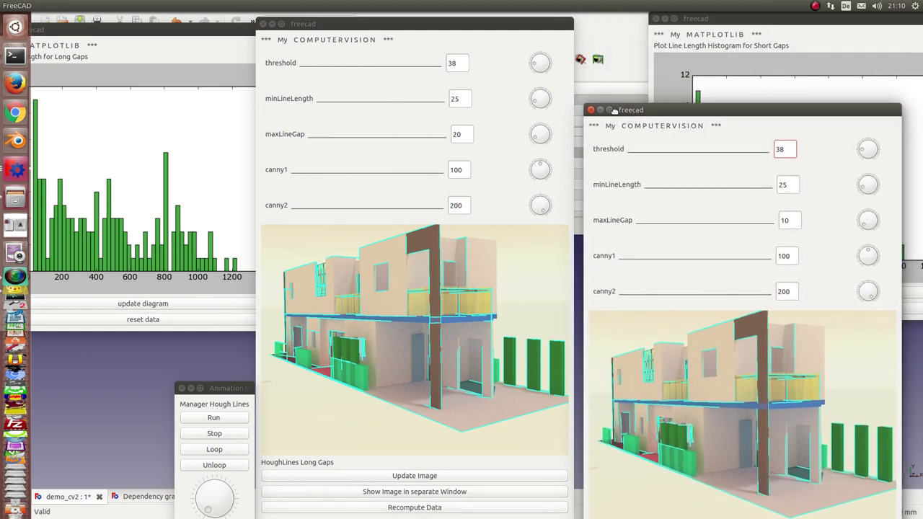
left_click(750, 24)
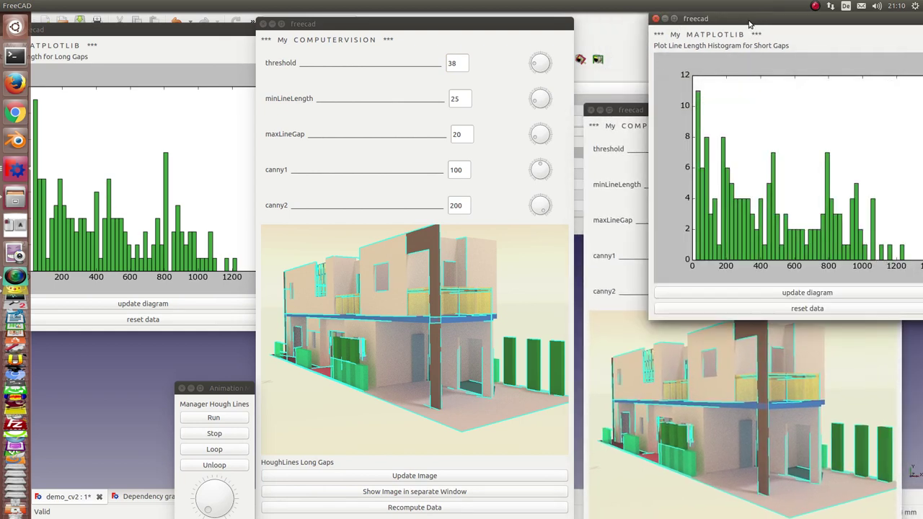
left_click(204, 420)
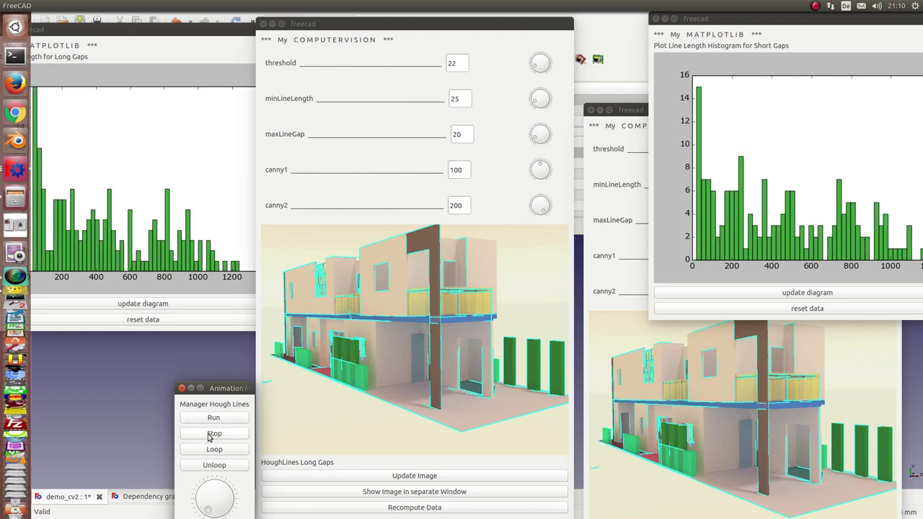
Change the source image File property to bn_900.png and move the viewer back up
left_click(209, 437)
left_click_drag(348, 27, 402, 313)
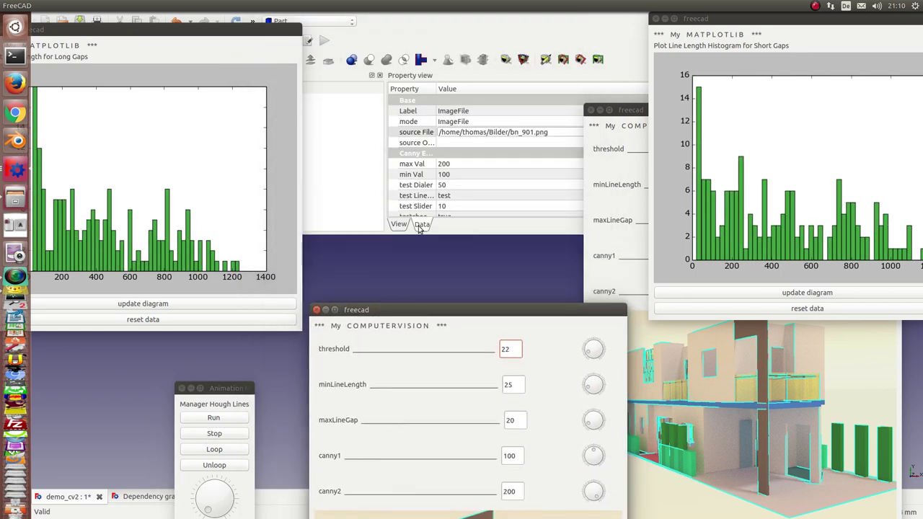
left_click(529, 131)
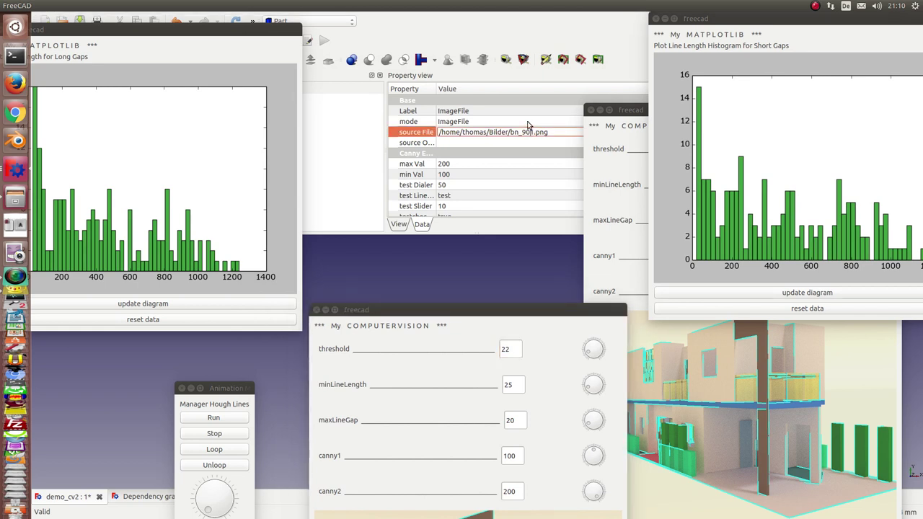
key("BackSpace")
type("0")
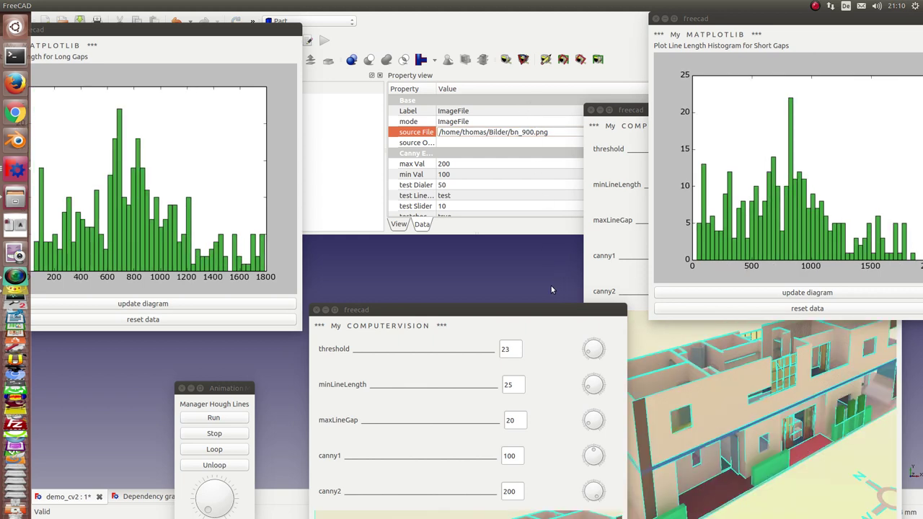
left_click(564, 406)
left_click_drag(540, 310, 518, 56)
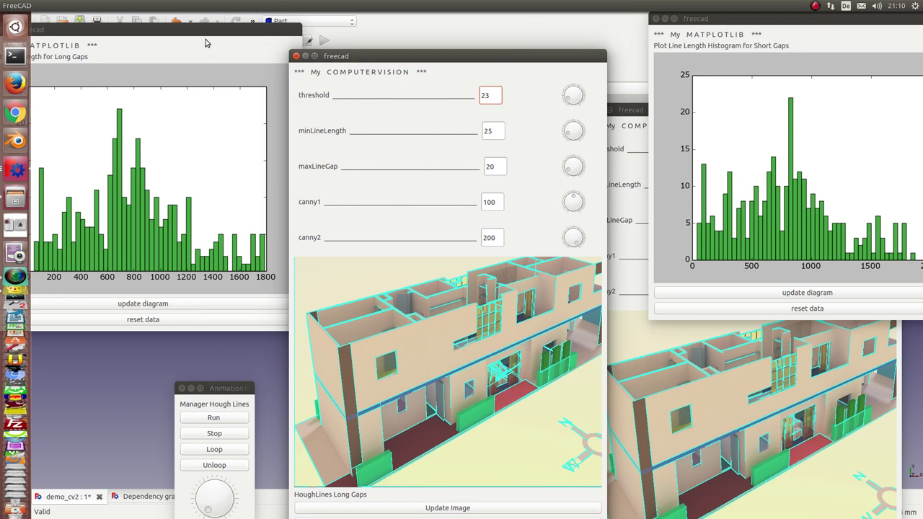
Rerun the Hough Lines threshold animation on the bn_900.png render
left_click(212, 419)
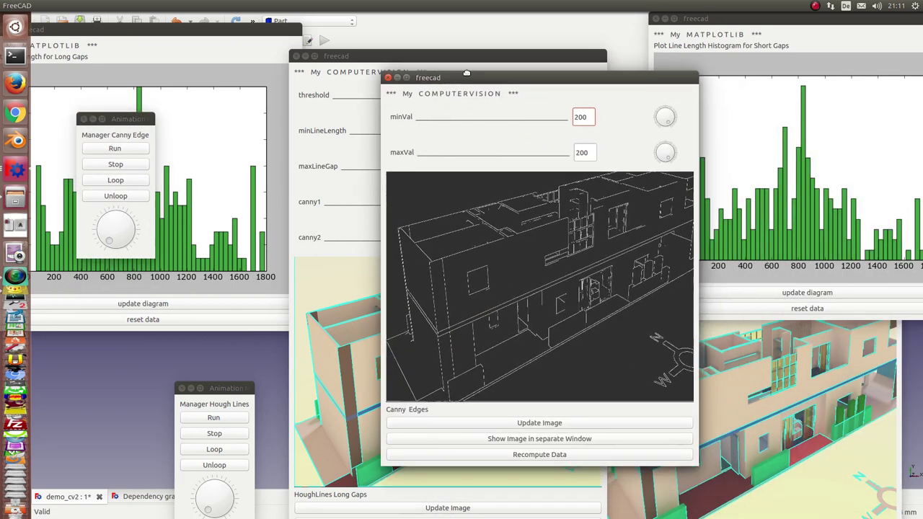
Move the new Canny Edges viewer into place and start the Canny Edge animation
left_click_drag(470, 77, 447, 52)
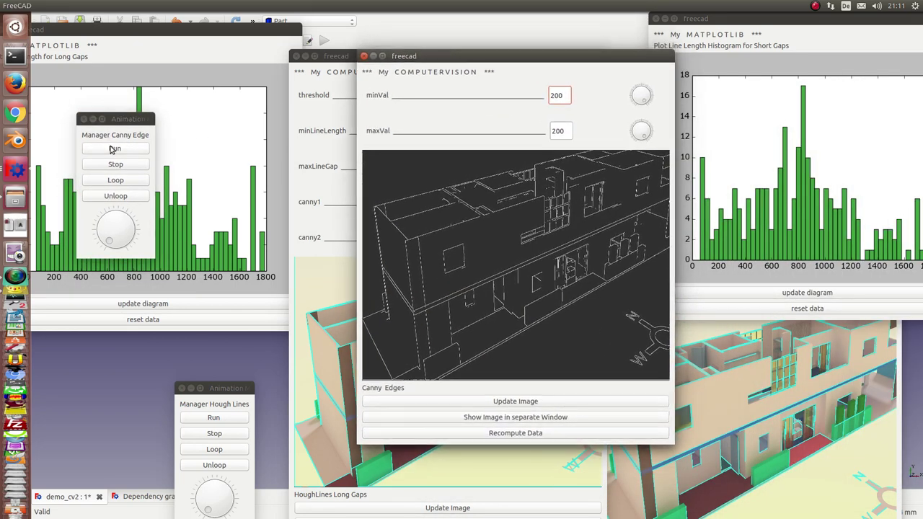
left_click(109, 149)
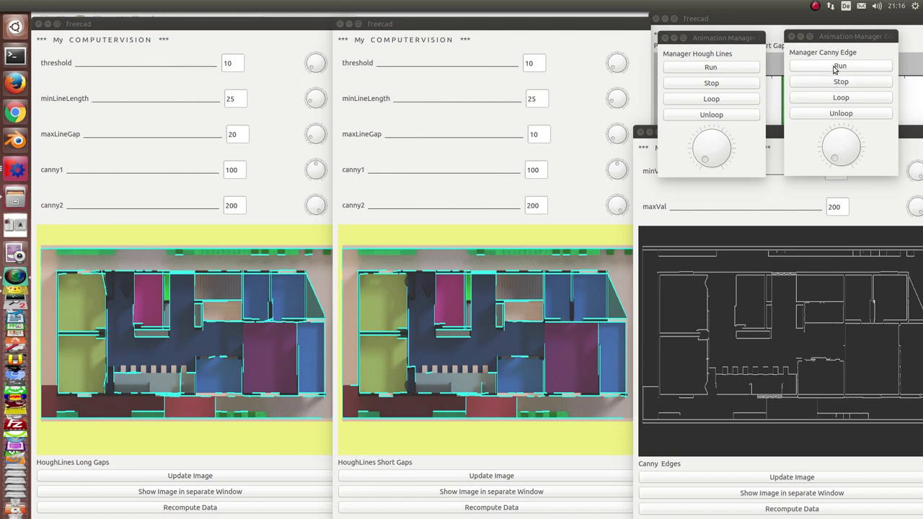
Run the Canny Edge animation and then the Hough Lines animation on the floor plan
left_click(836, 67)
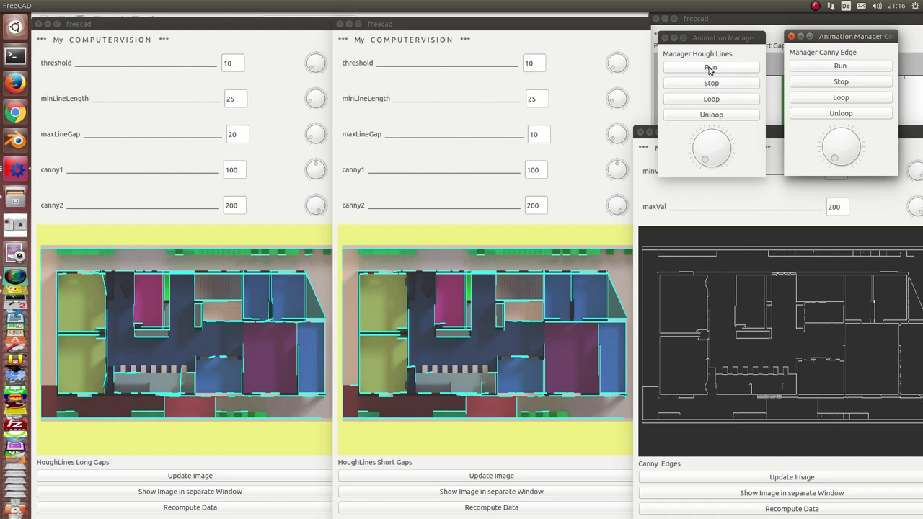
left_click(711, 67)
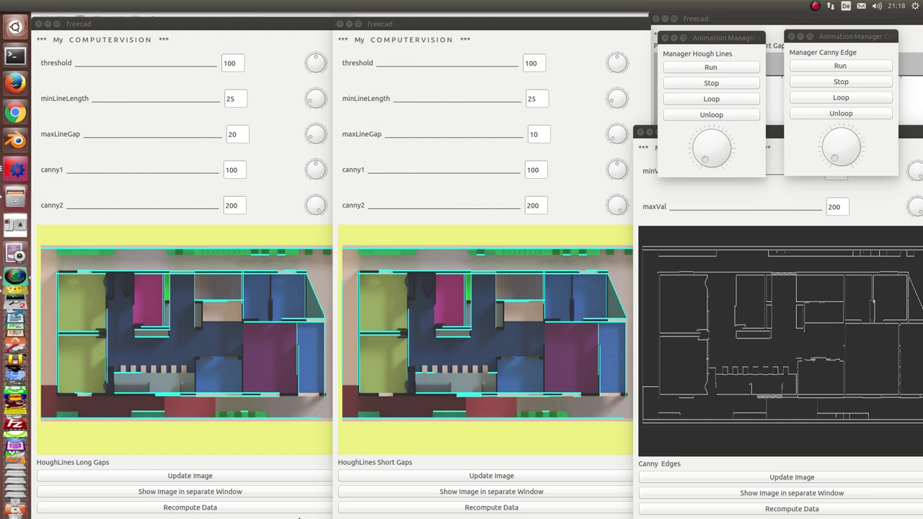
Move the long-gap and short-gap viewers down and place the separate HoughLines Long Gaps image window
left_click(209, 495)
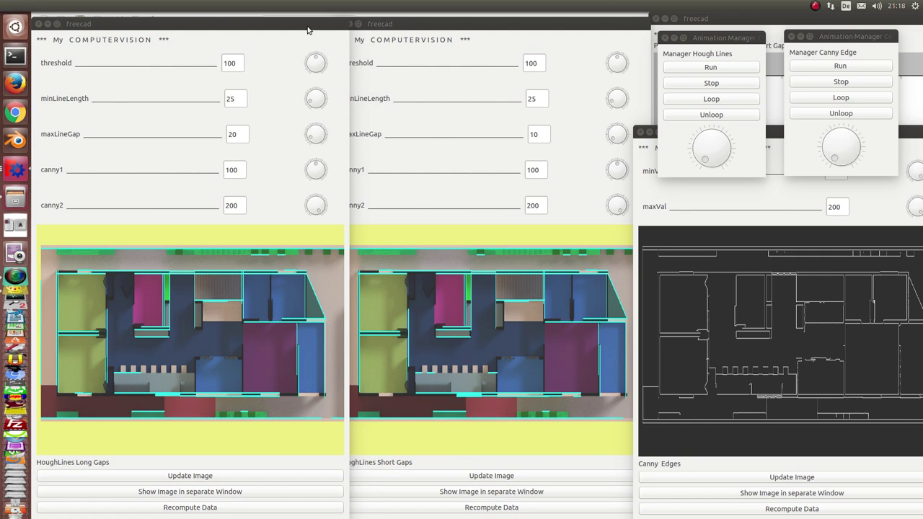
mouse_move(294, 28)
left_mouse_down()
mouse_move(258, 396)
mouse_move(260, 384)
left_mouse_up()
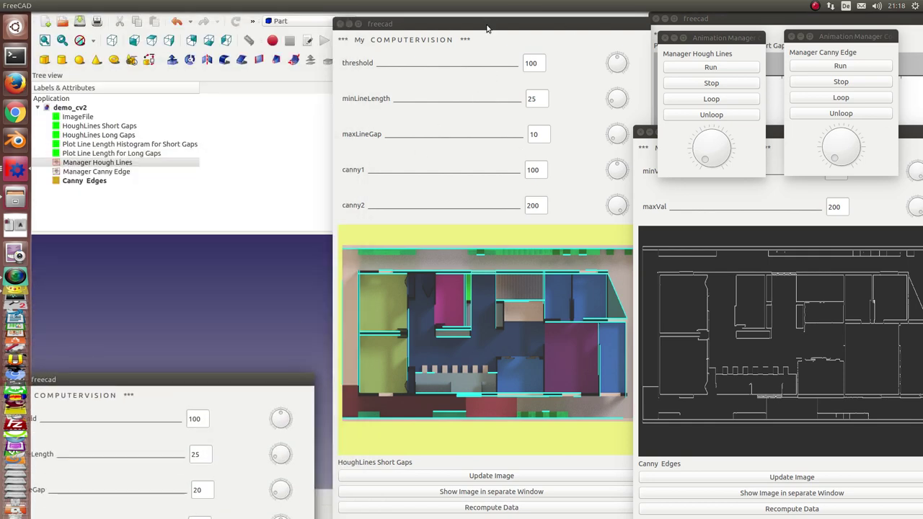
left_click_drag(488, 24, 323, 375)
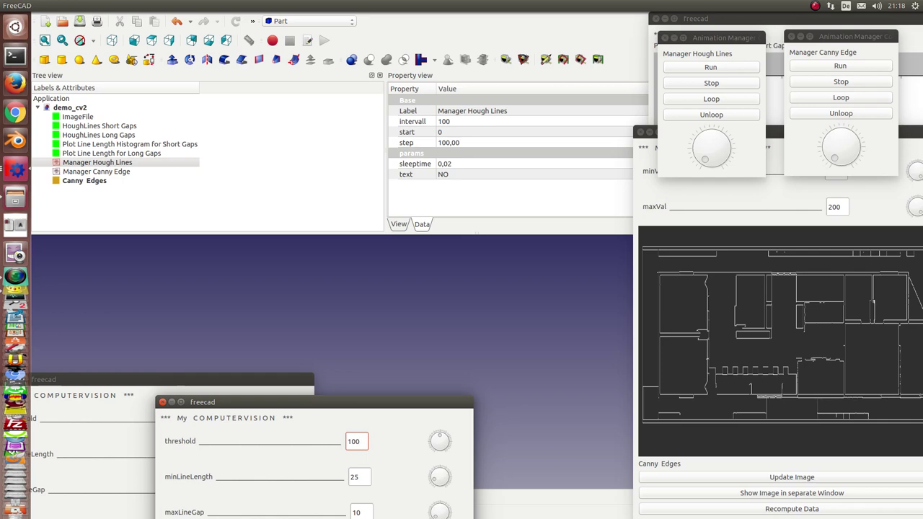
mouse_move(327, 85)
left_mouse_down()
mouse_move(285, 100)
mouse_move(194, 38)
left_mouse_up()
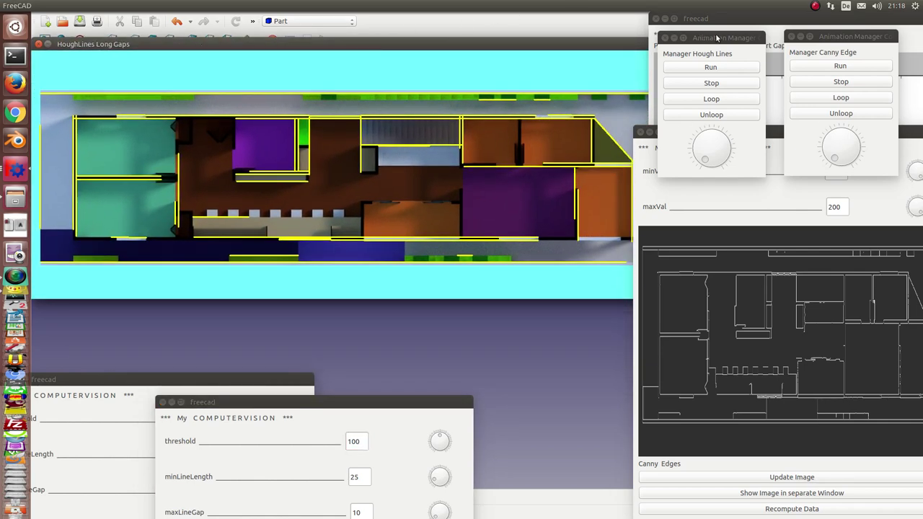
Shift the Hough Lines manager and Canny panel to the bottom and close the Canny Edge manager
left_click_drag(717, 37, 533, 463)
left_click_drag(715, 138, 688, 516)
left_click_drag(836, 38, 835, 61)
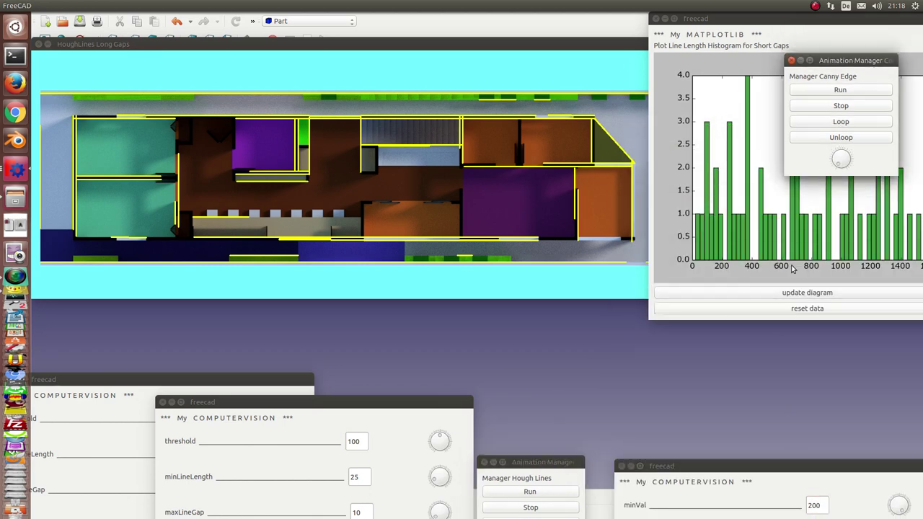
left_click(791, 60)
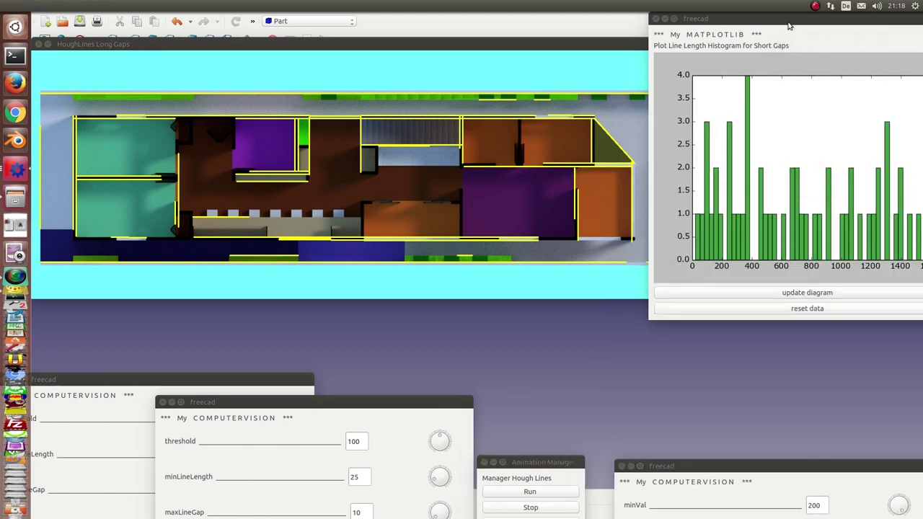